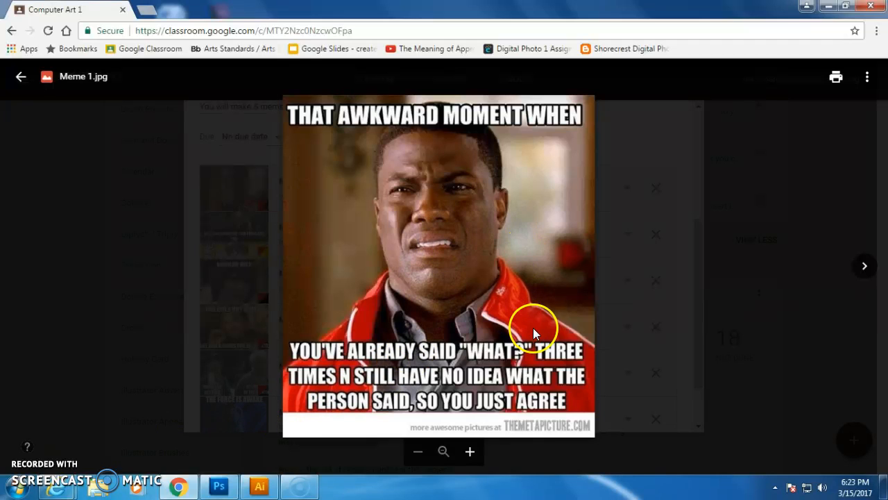
Page through the example meme images in the Classroom file viewer.
{"action": "left_click", "coordinate": [860, 267]}
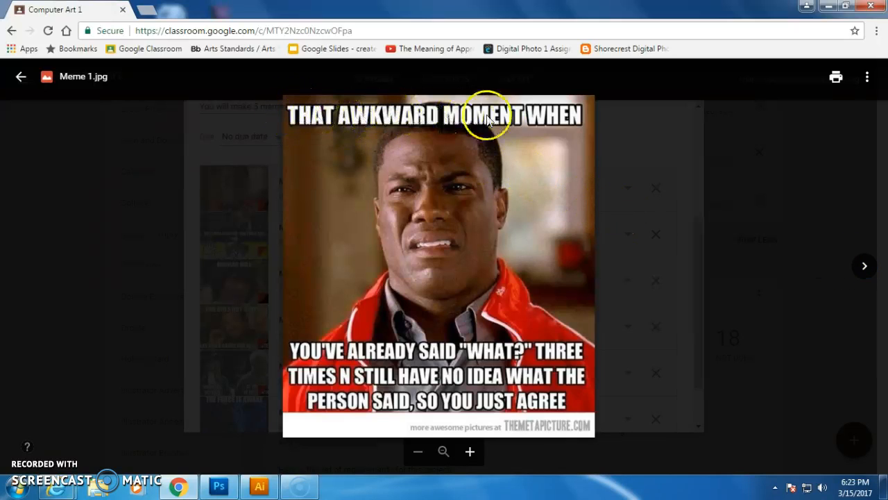
{"action": "left_click", "coordinate": [870, 270]}
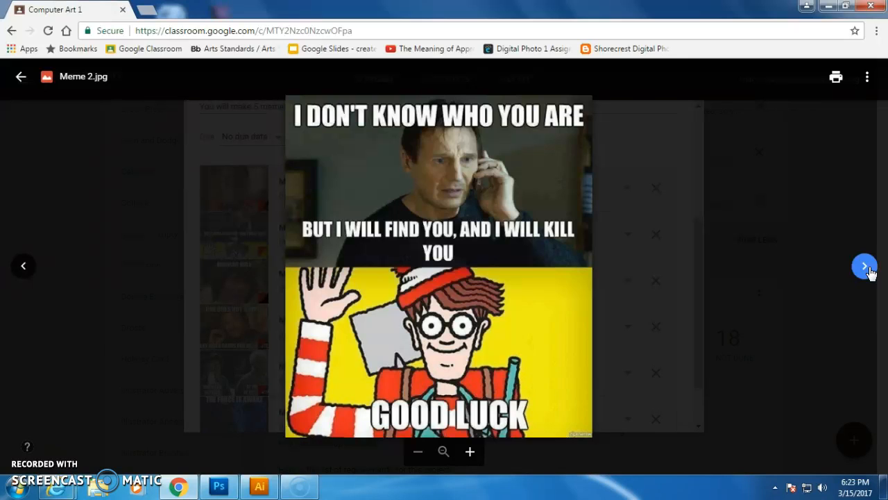
{"action": "left_click", "coordinate": [870, 270]}
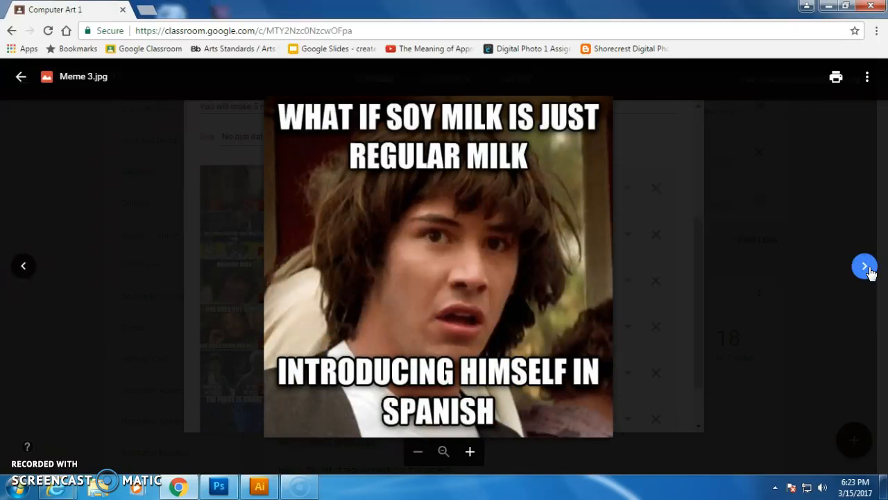
{"action": "left_click", "coordinate": [762, 294]}
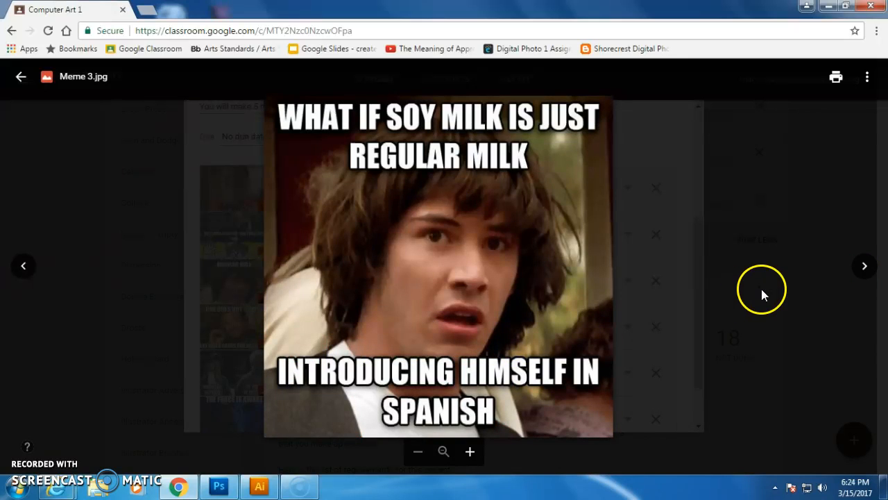
{"action": "left_click", "coordinate": [864, 270]}
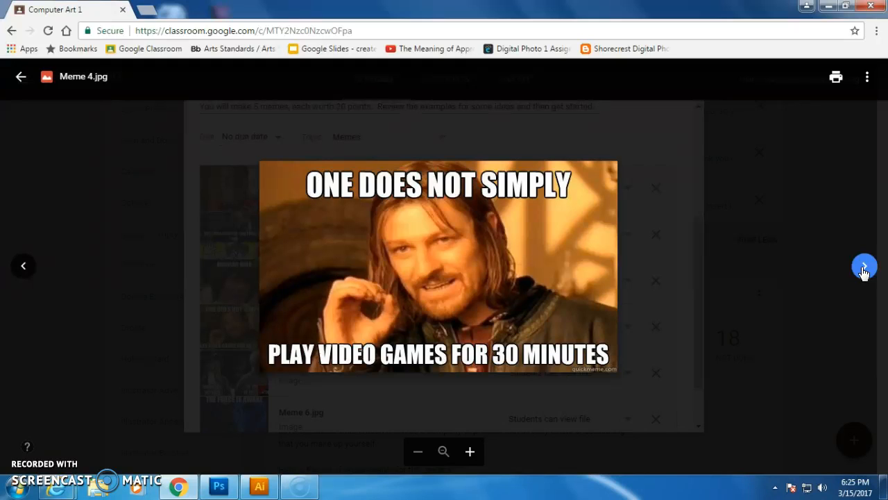
{"action": "left_click", "coordinate": [864, 270]}
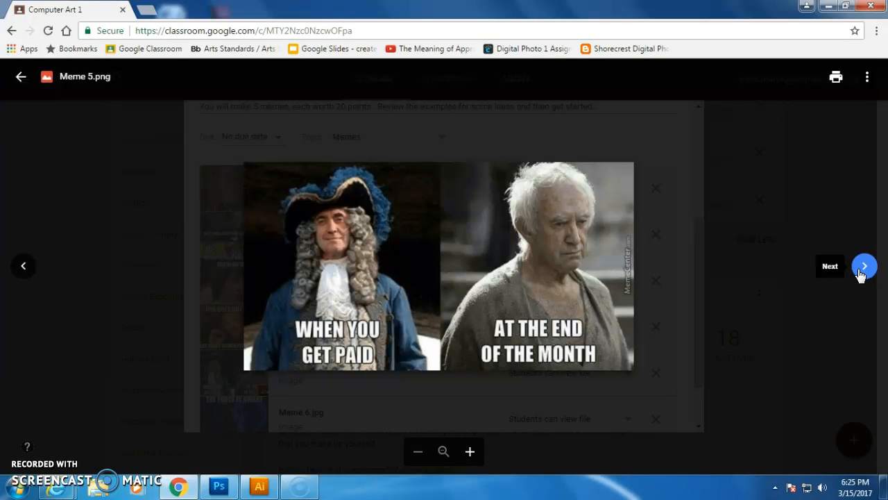
{"action": "left_click", "coordinate": [863, 269]}
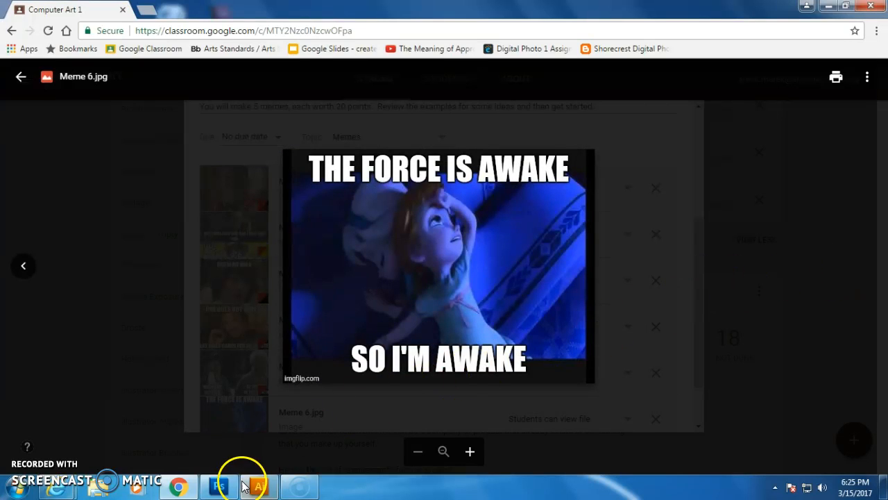
Switch to Photoshop and close the open Expression 2.jpg document without saving changes.
{"action": "left_click", "coordinate": [220, 486]}
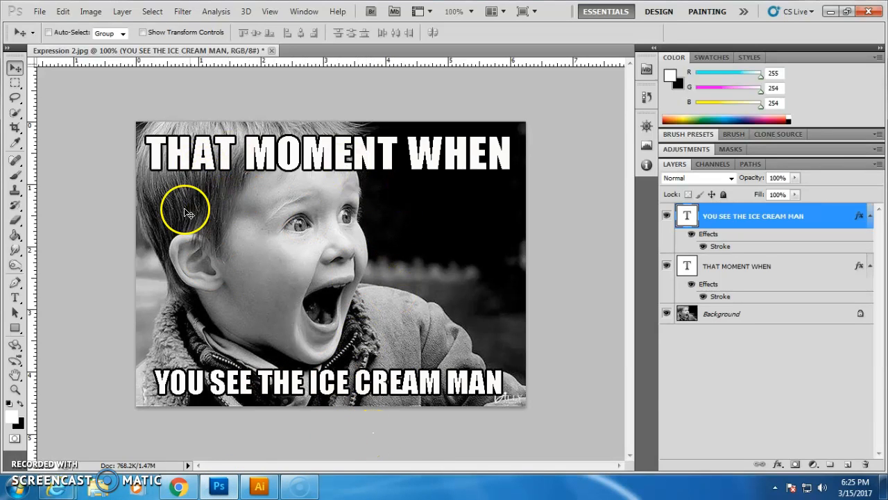
{"action": "left_click", "coordinate": [39, 11]}
{"action": "left_click", "coordinate": [36, 11]}
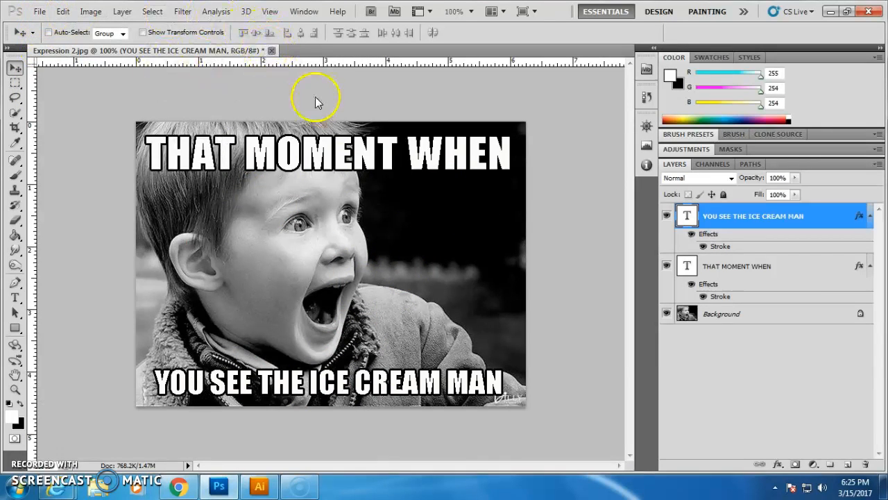
{"action": "left_click", "coordinate": [271, 51]}
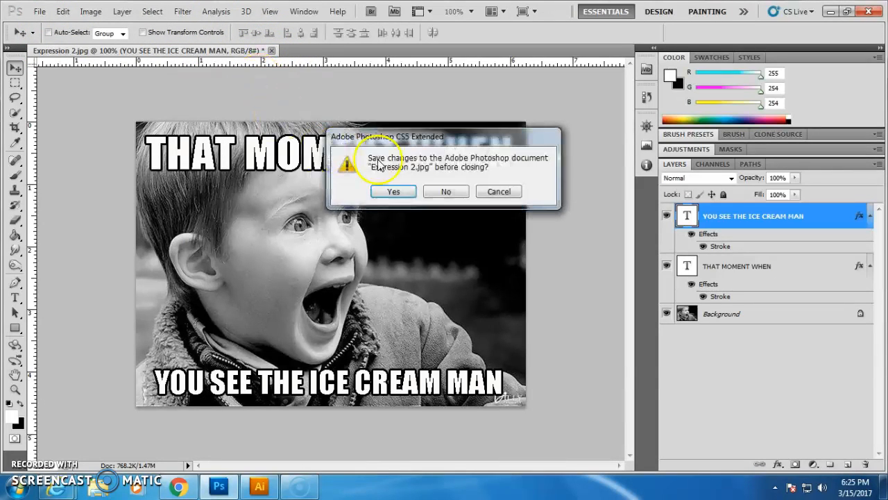
{"action": "left_click", "coordinate": [433, 194]}
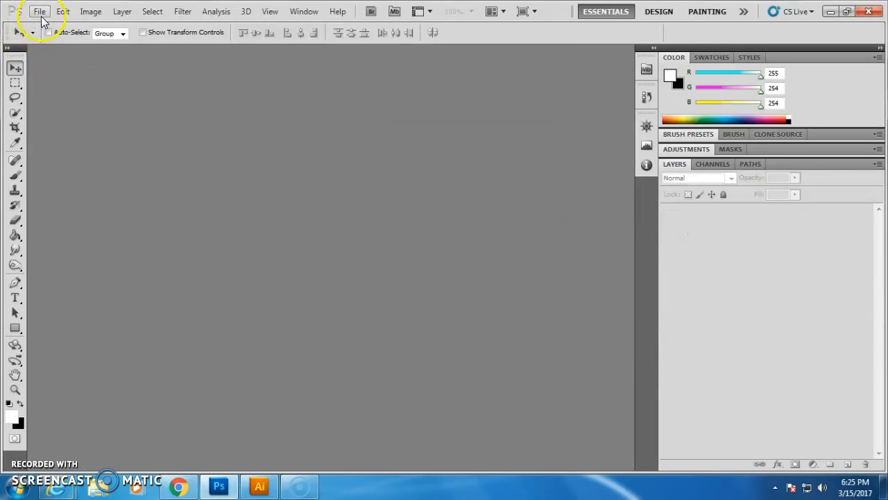
Open Expression 2.jpg from the Portrait Photography folder.
{"action": "left_click", "coordinate": [40, 12]}
{"action": "left_click", "coordinate": [52, 36]}
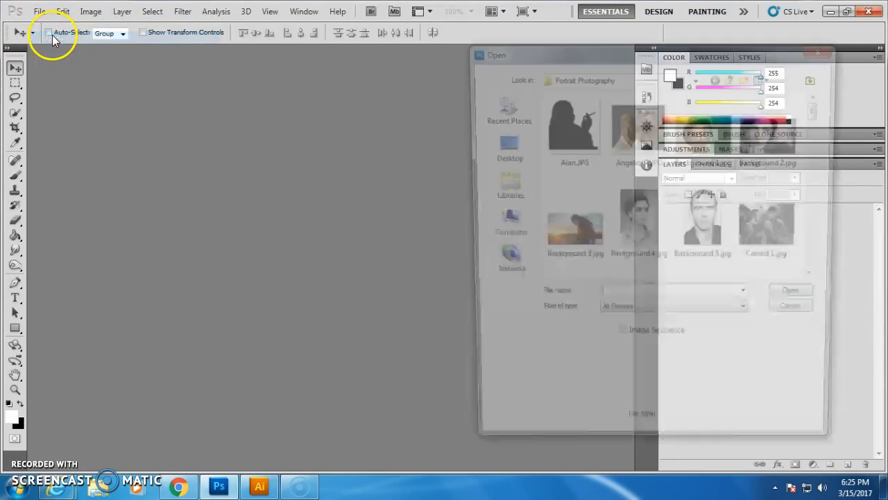
{"action": "left_click_drag", "start_coordinate": [822, 104], "coordinate": [821, 136]}
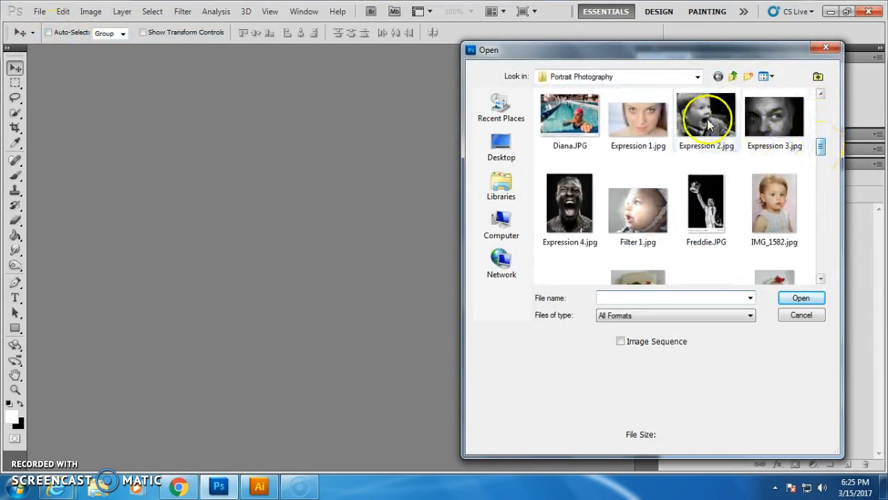
{"action": "double_click", "coordinate": [705, 110]}
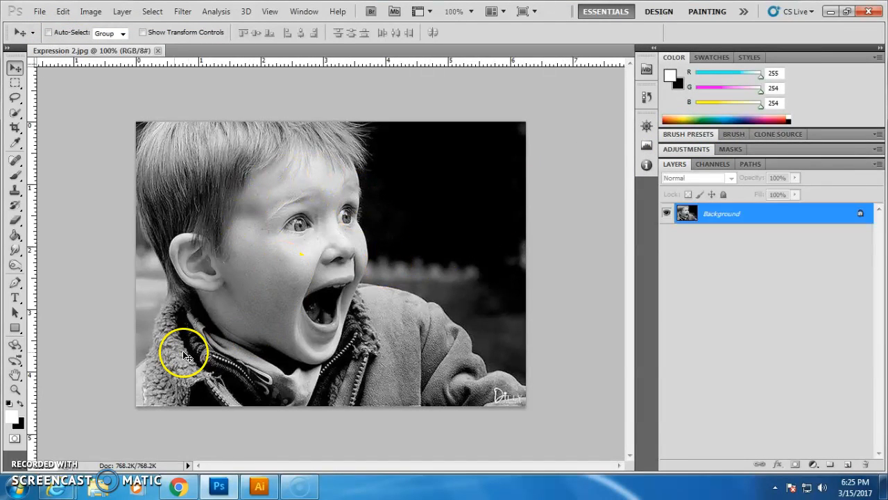
Add white Impact text "THAT MOMENT" at the image's top-left and move it slightly down.
{"action": "left_click", "coordinate": [24, 296]}
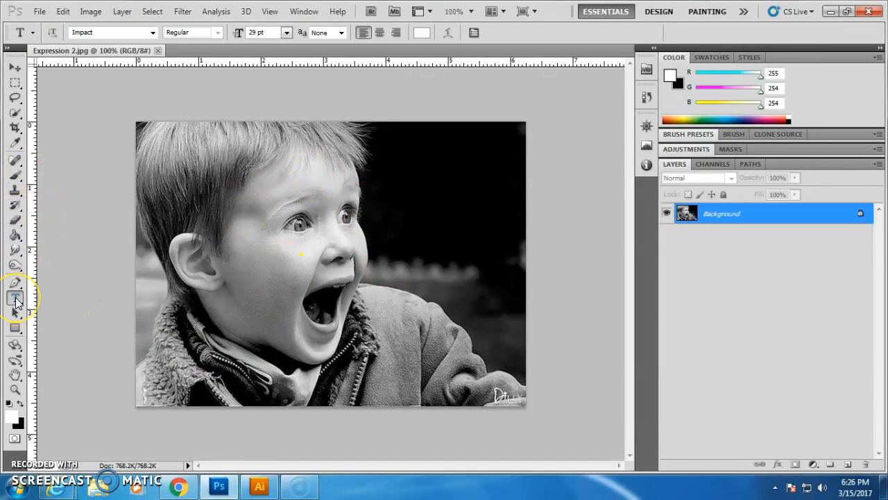
{"action": "left_click", "coordinate": [165, 159]}
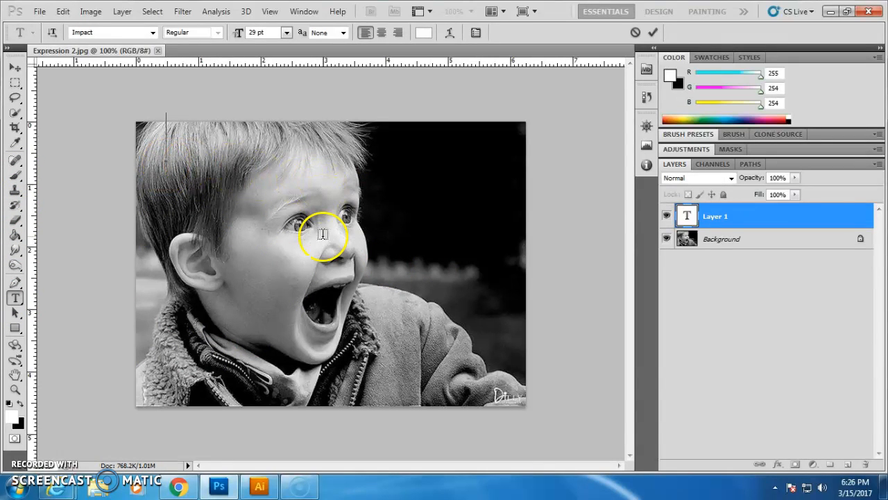
{"action": "type", "text": "THA"}
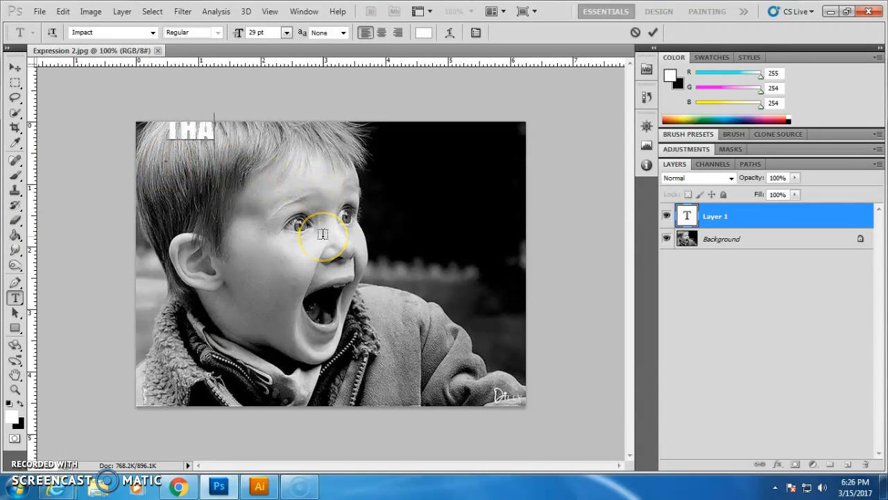
{"action": "type", "text": "T MOMENT"}
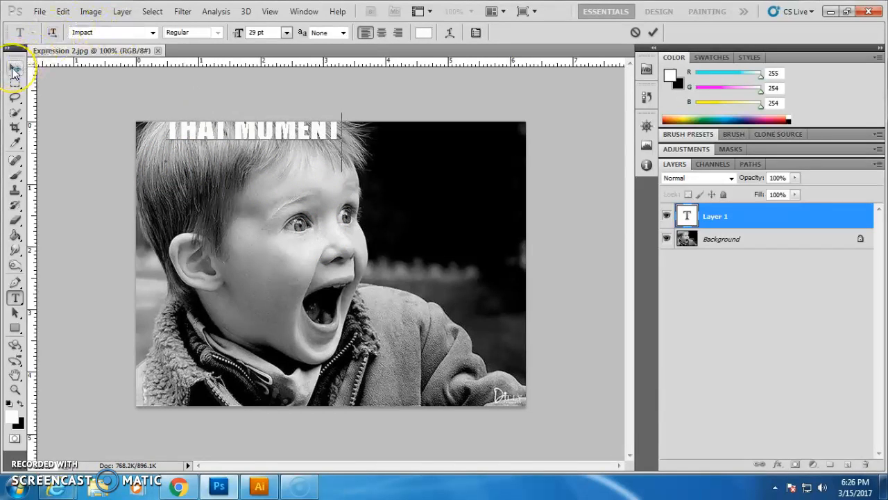
{"action": "left_click", "coordinate": [14, 67]}
{"action": "left_click_drag", "start_coordinate": [179, 116], "coordinate": [185, 154]}
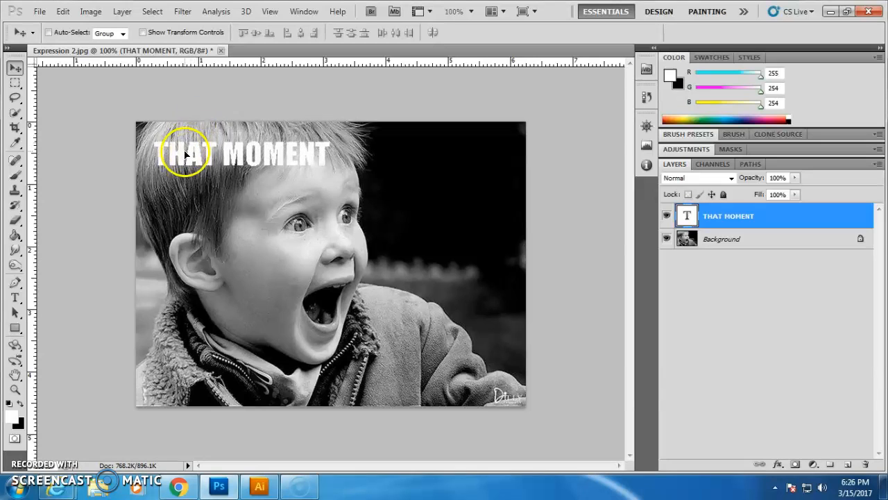
Append " WHEN" to the end of the caption text.
{"action": "left_click", "coordinate": [15, 302]}
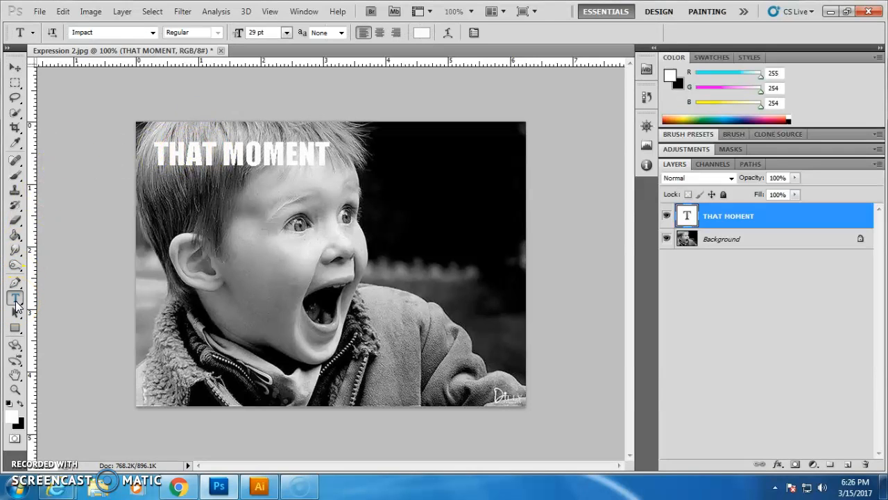
{"action": "left_click", "coordinate": [304, 152]}
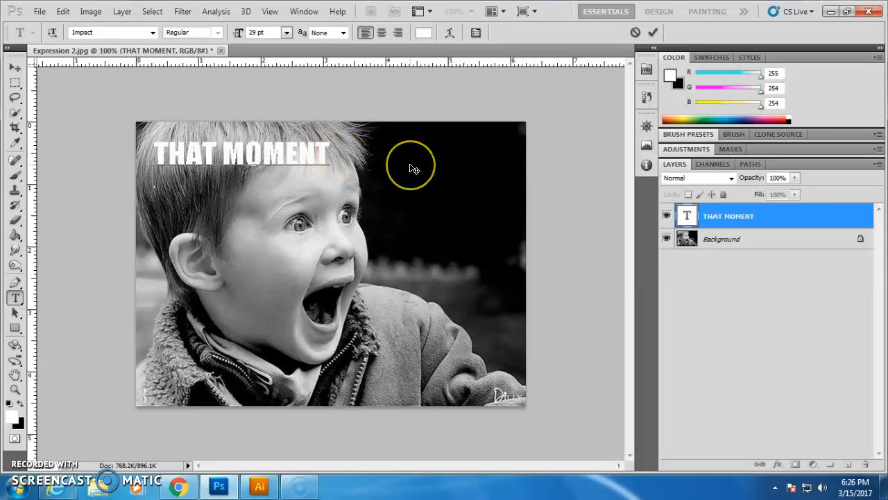
{"action": "type", "text": "WHEN"}
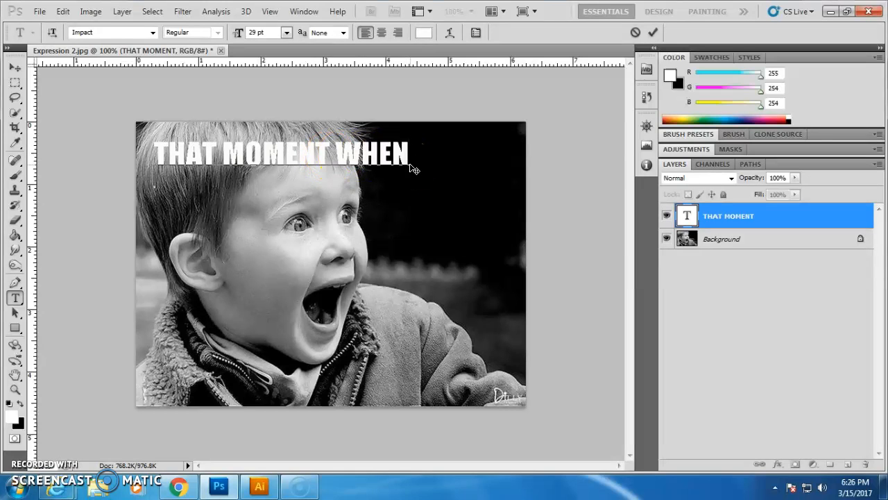
Apply a black outside Stroke layer style to the caption text layer.
{"action": "left_click_drag", "start_coordinate": [410, 149], "coordinate": [151, 145]}
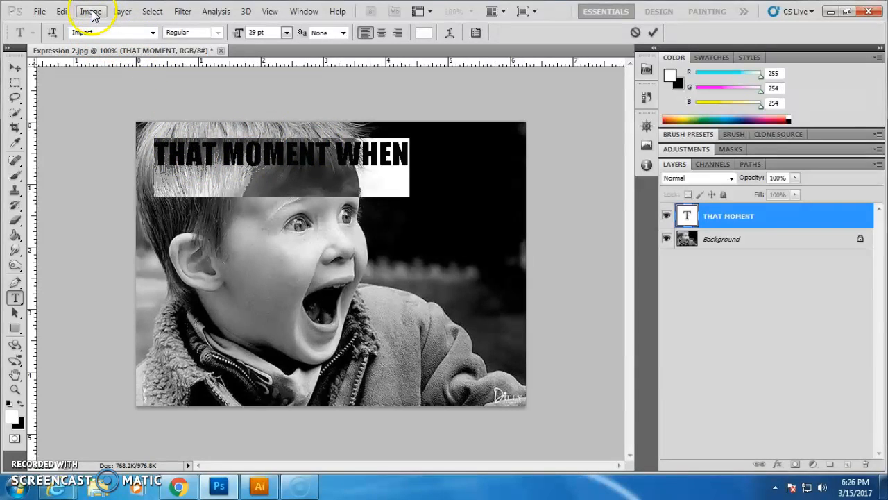
{"action": "left_click", "coordinate": [122, 11]}
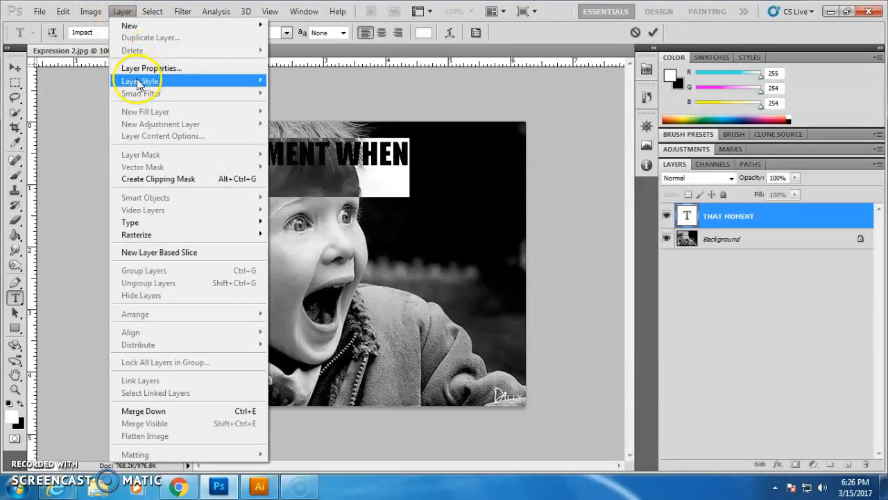
{"action": "mouse_move", "coordinate": [139, 84]}
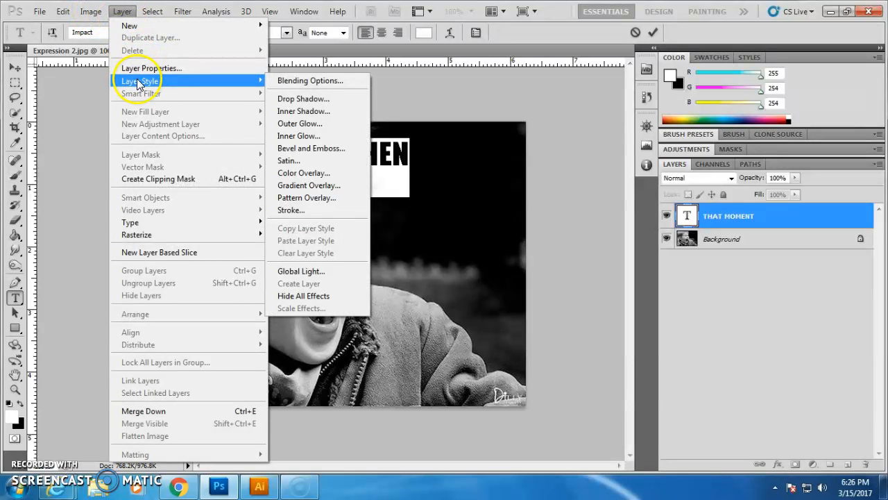
{"action": "left_click", "coordinate": [297, 211]}
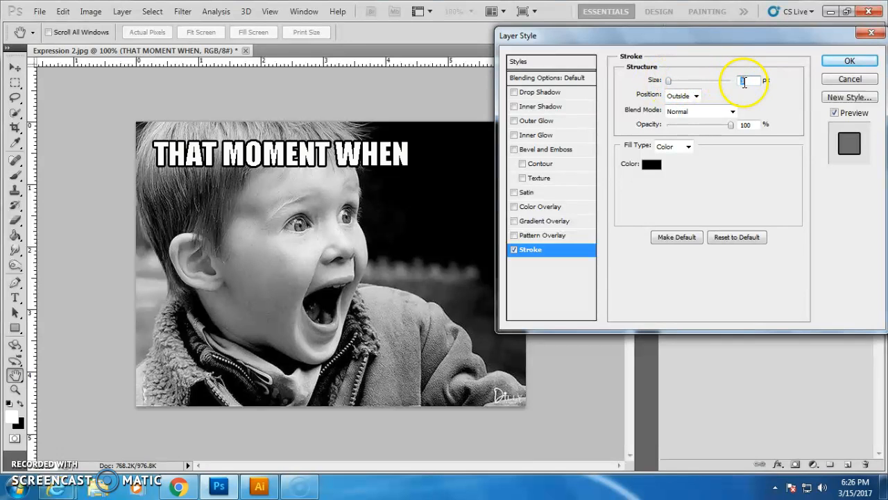
{"action": "left_click", "coordinate": [846, 62]}
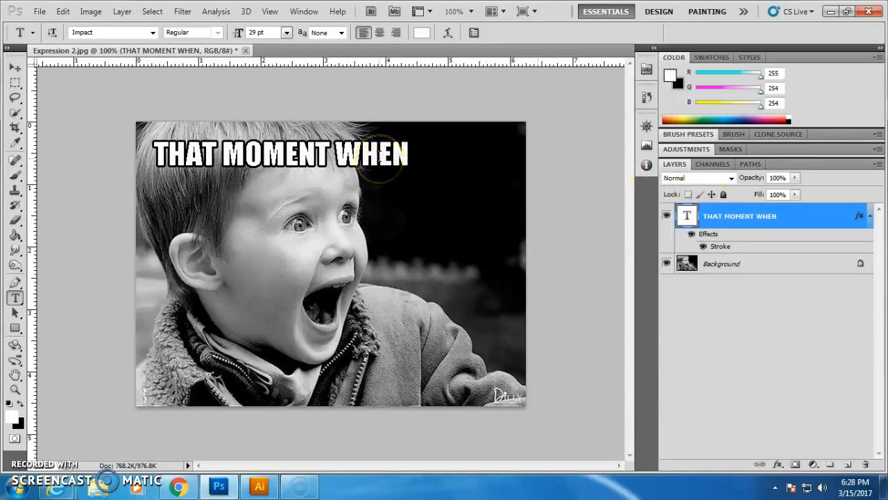
Open the Character panel, select all the caption text, and set its font size to 40 pt.
{"action": "left_click", "coordinate": [473, 34]}
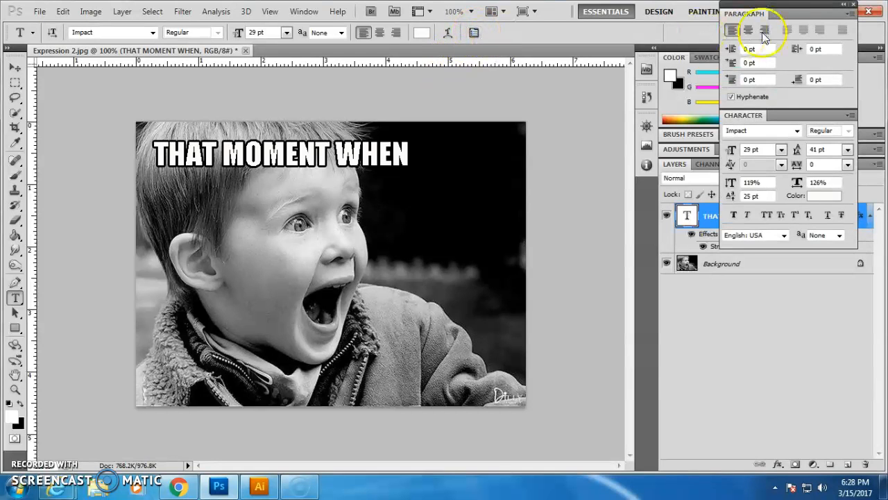
{"action": "left_click_drag", "start_coordinate": [807, 11], "coordinate": [768, 161]}
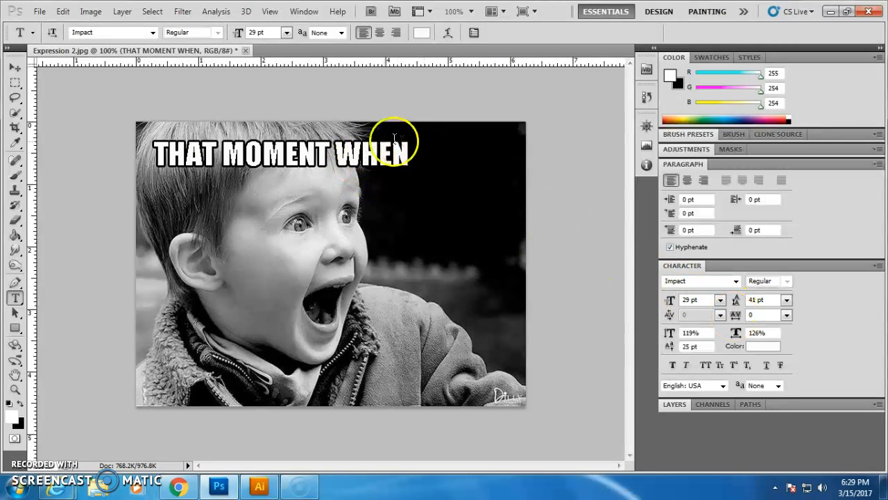
{"action": "double_click", "coordinate": [357, 154]}
{"action": "key", "text": "ctrl+a"}
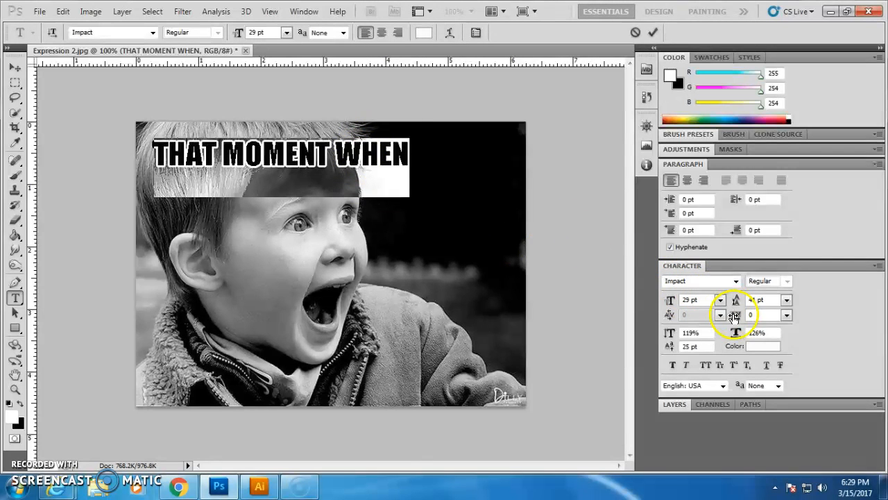
{"action": "left_click_drag", "start_coordinate": [734, 317], "coordinate": [734, 318]}
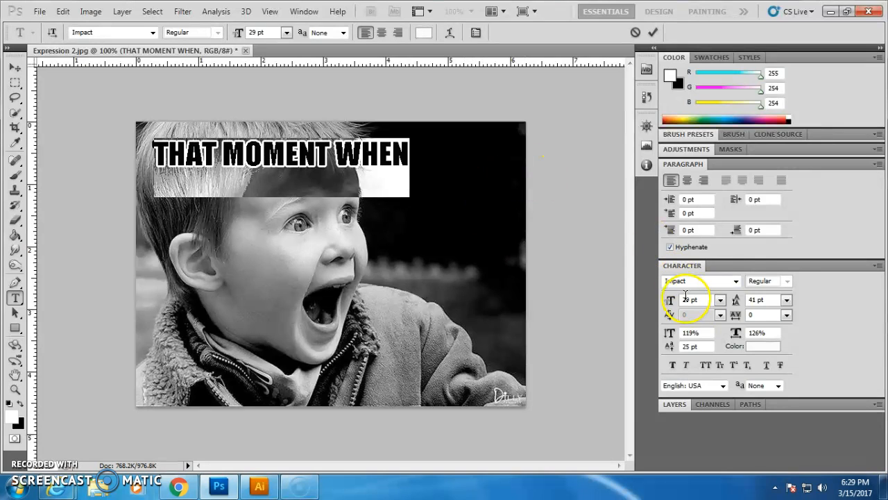
{"action": "left_click", "coordinate": [720, 299]}
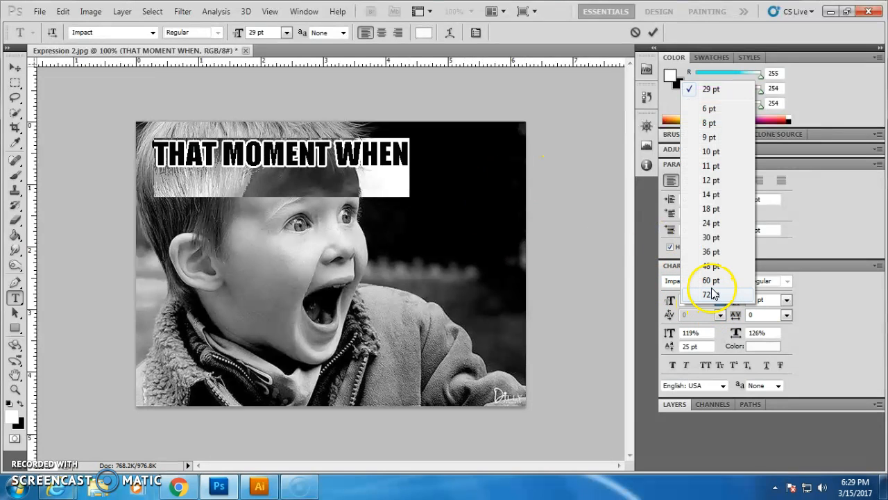
{"action": "left_click", "coordinate": [713, 294]}
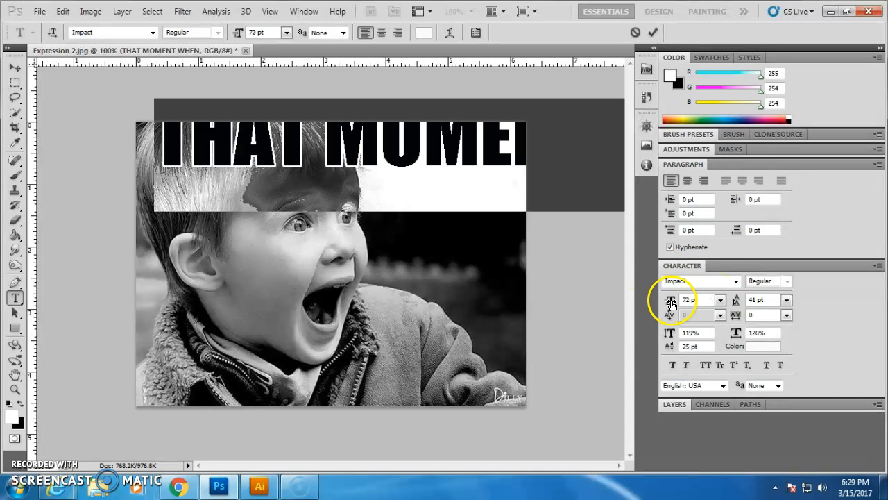
{"action": "left_click_drag", "start_coordinate": [672, 300], "coordinate": [653, 304]}
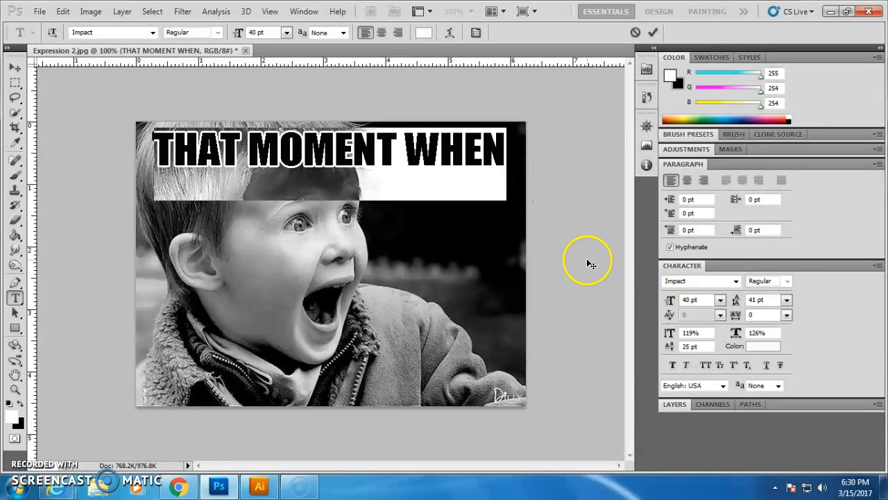
{"action": "left_click", "coordinate": [653, 32]}
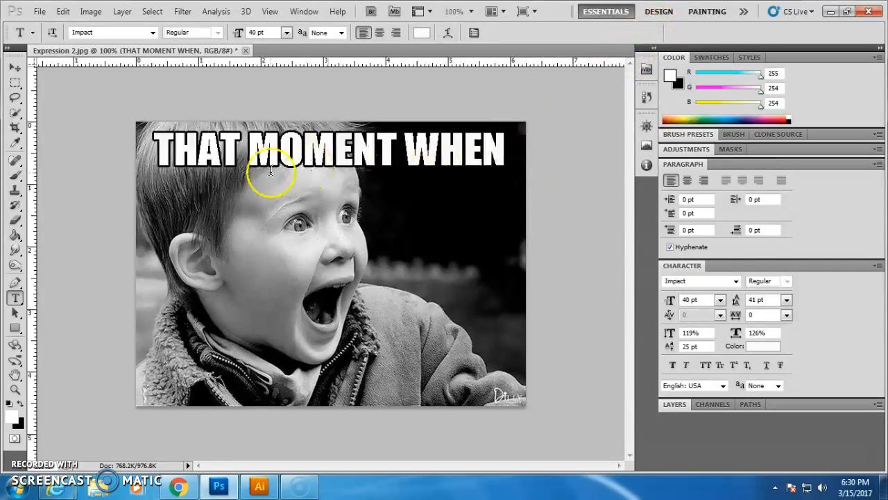
Add a second white Impact caption "YOU SEE THE ICE CREAM MAN" near the image's bottom-left.
{"action": "left_click", "coordinate": [16, 283]}
{"action": "left_click", "coordinate": [15, 297]}
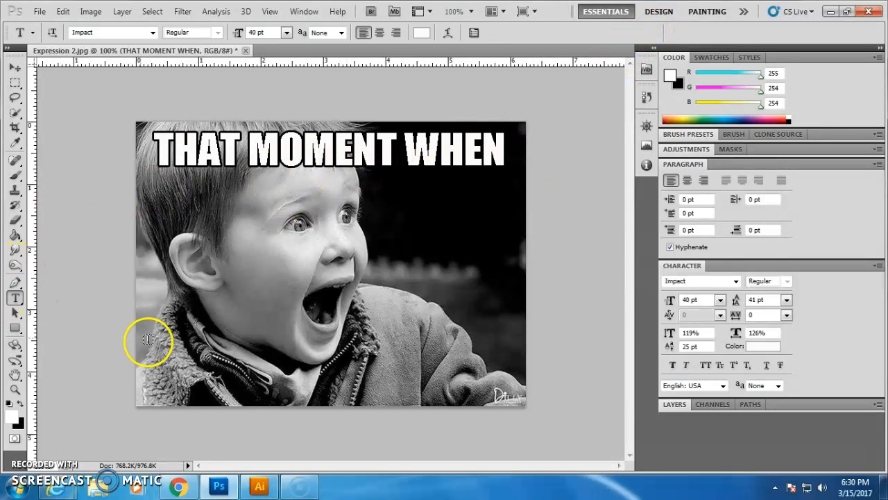
{"action": "left_click", "coordinate": [153, 375]}
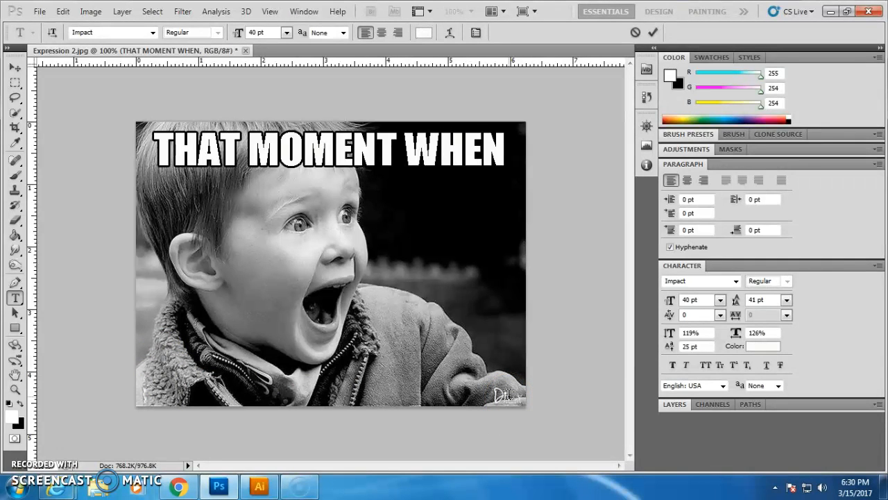
{"action": "type", "text": "YOU S"}
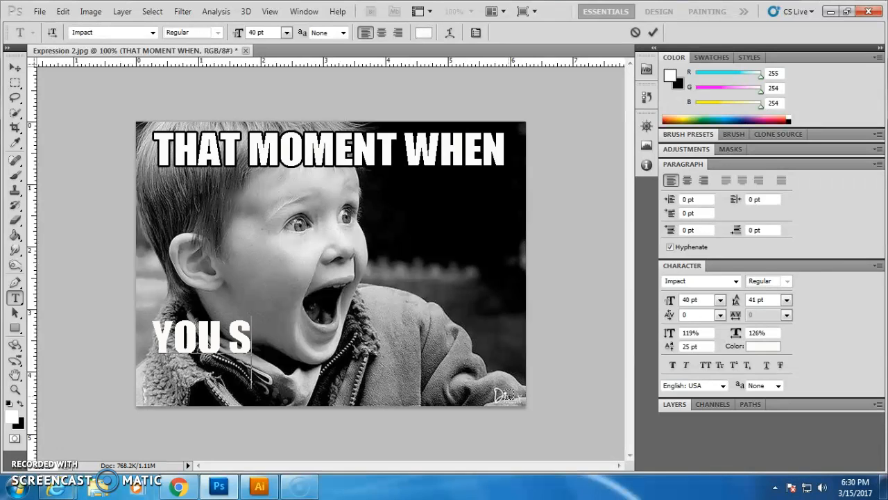
{"action": "type", "text": "EE THE"}
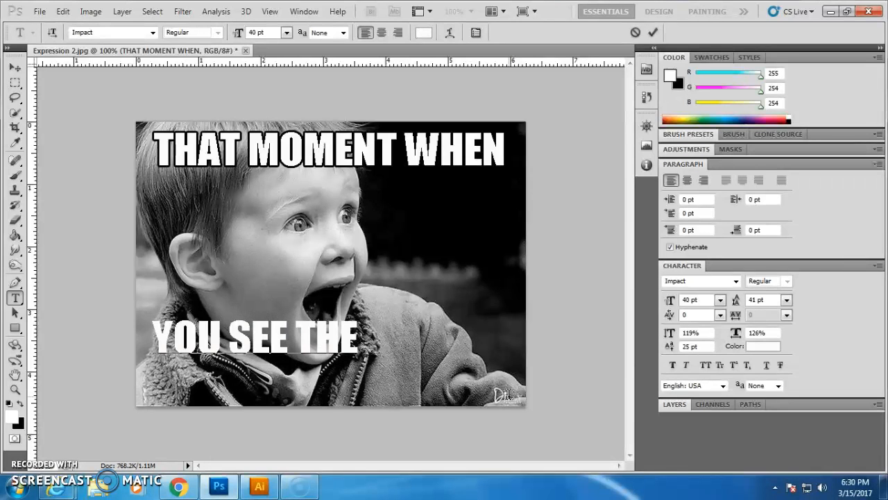
{"action": "type", "text": " ICE CR"}
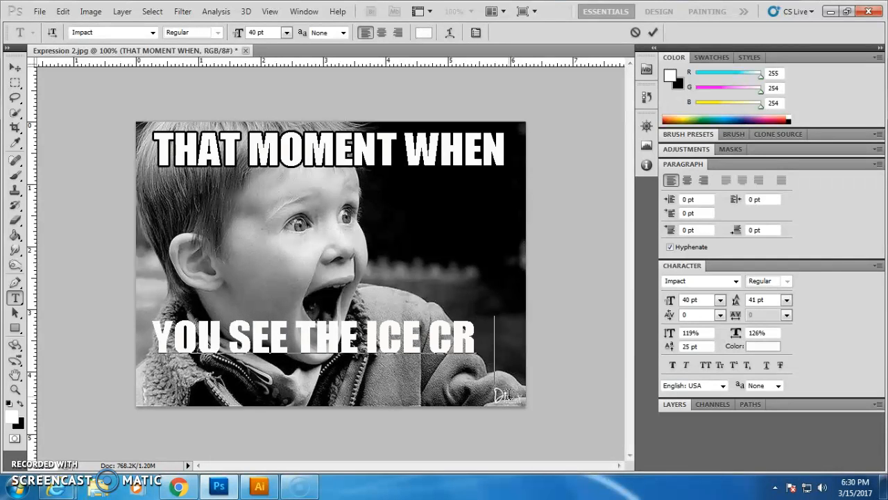
{"action": "type", "text": "EAM"}
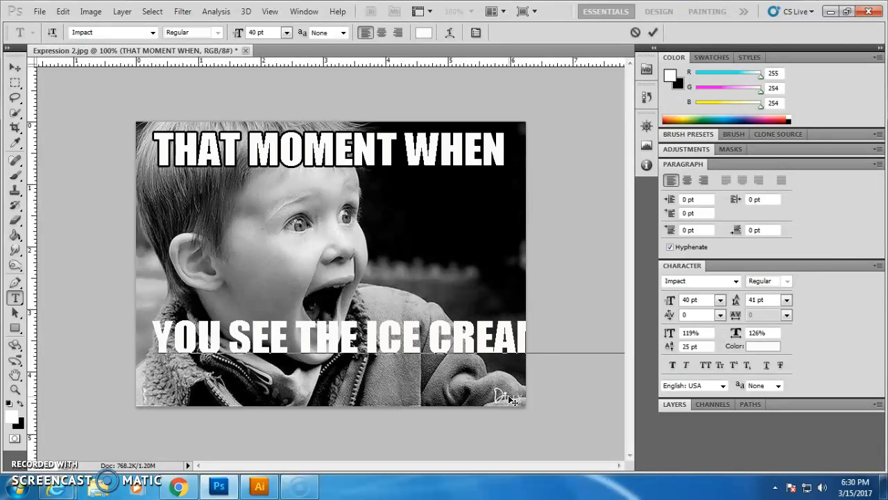
Select all of the bottom caption's text and reduce its font size to 29 pt.
{"action": "triple_click", "coordinate": [260, 337]}
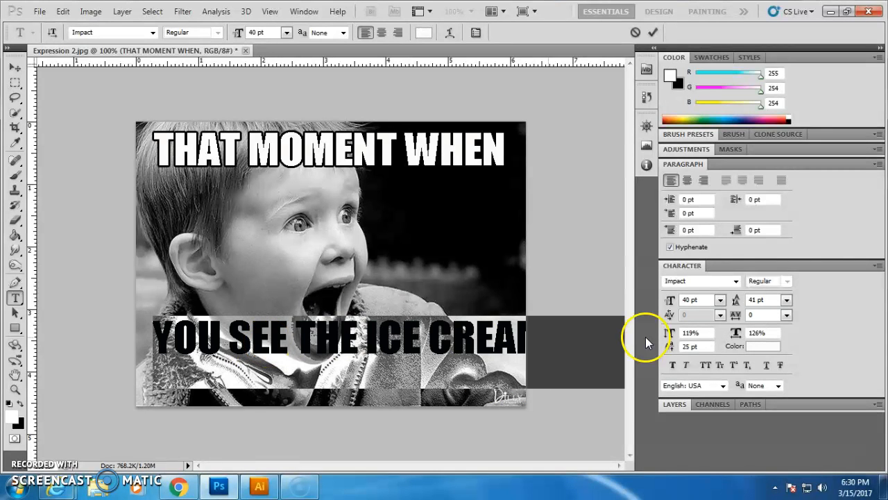
{"action": "left_click_drag", "start_coordinate": [673, 303], "coordinate": [657, 301]}
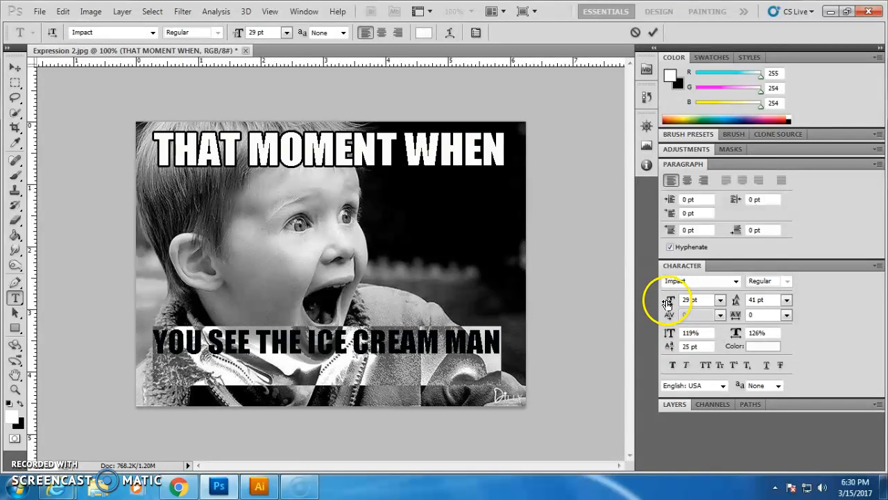
{"action": "left_click", "coordinate": [503, 342]}
{"action": "left_click_drag", "start_coordinate": [502, 342], "coordinate": [132, 341]}
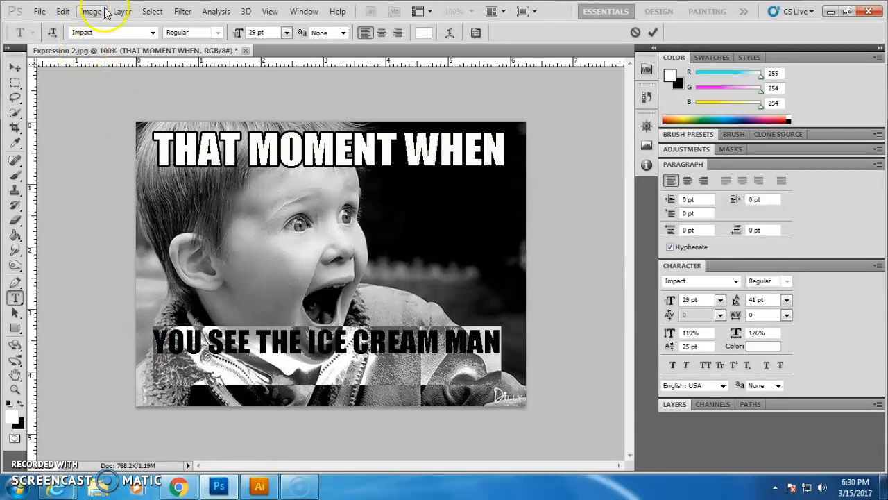
Apply the same black outside Stroke layer style to the bottom caption layer.
{"action": "left_click", "coordinate": [120, 11]}
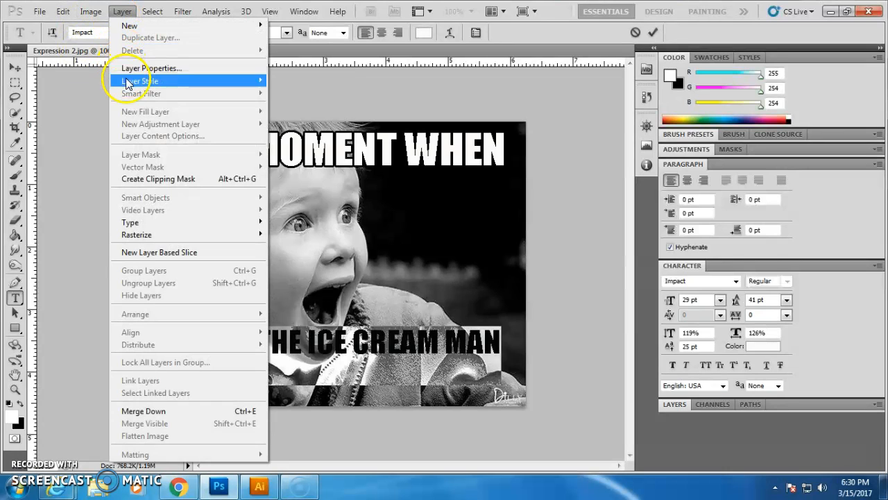
{"action": "mouse_move", "coordinate": [127, 83]}
{"action": "left_click", "coordinate": [288, 208]}
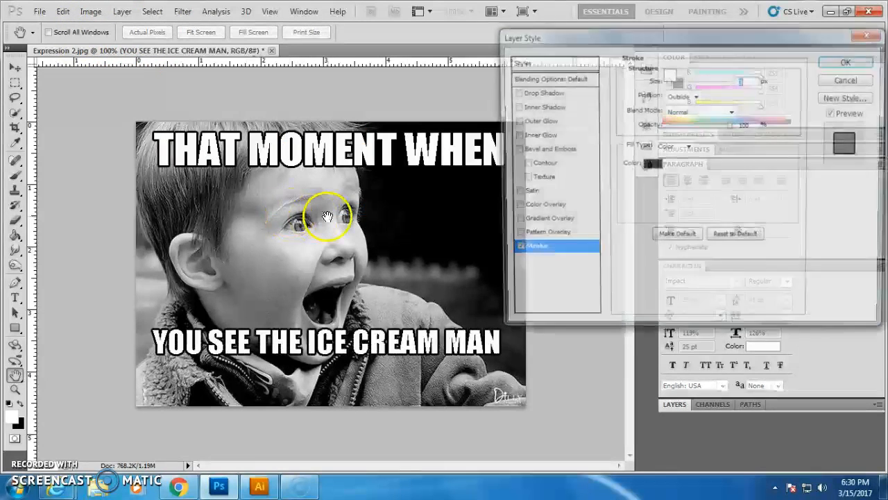
{"action": "left_click", "coordinate": [840, 63]}
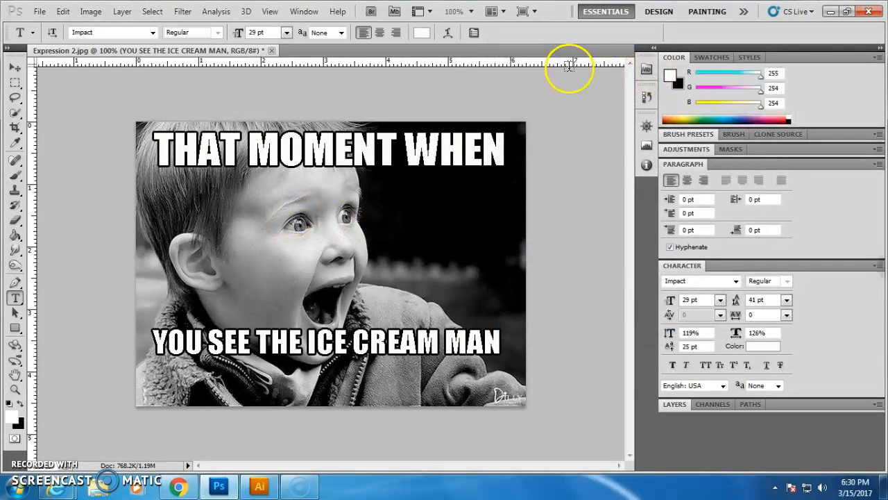
Save the image as a JPEG copy named MEME1 in the Portrait Photography folder.
{"action": "left_click", "coordinate": [42, 14]}
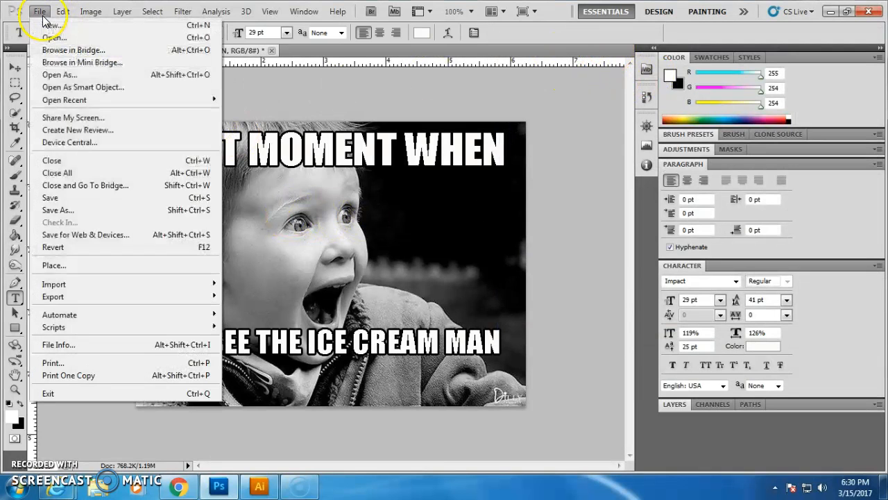
{"action": "mouse_move", "coordinate": [51, 288]}
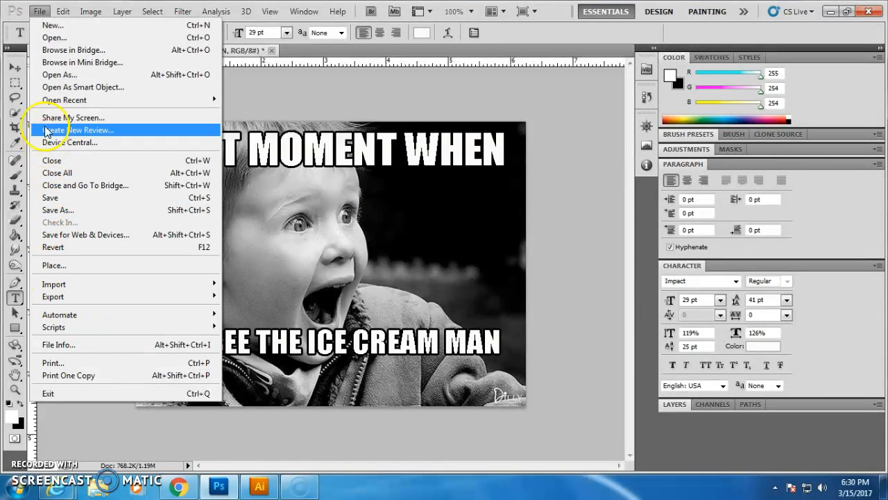
{"action": "left_click", "coordinate": [42, 209]}
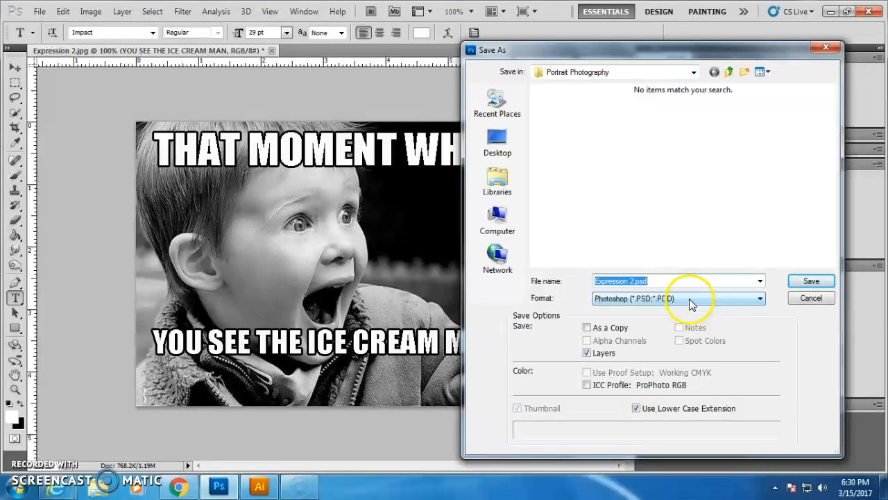
{"action": "left_click", "coordinate": [692, 298]}
{"action": "left_click", "coordinate": [634, 386]}
{"action": "left_click", "coordinate": [651, 281]}
{"action": "type", "text": "MEME1"}
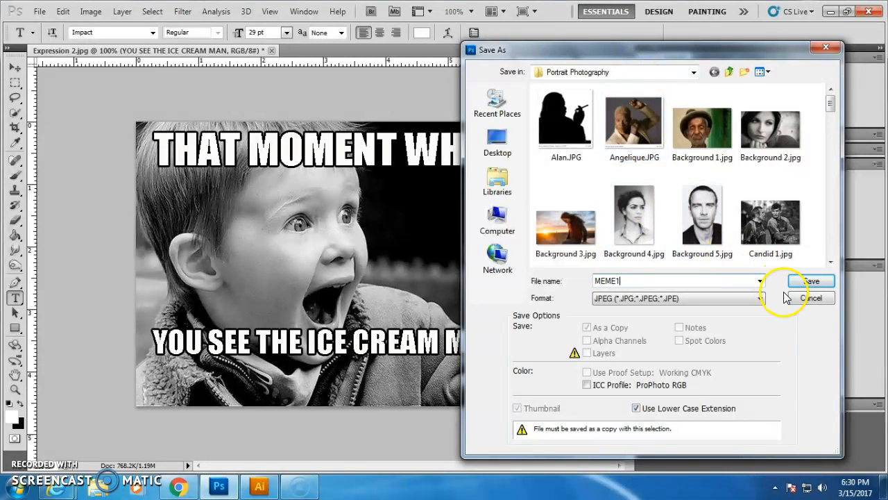
{"action": "left_click", "coordinate": [809, 298]}
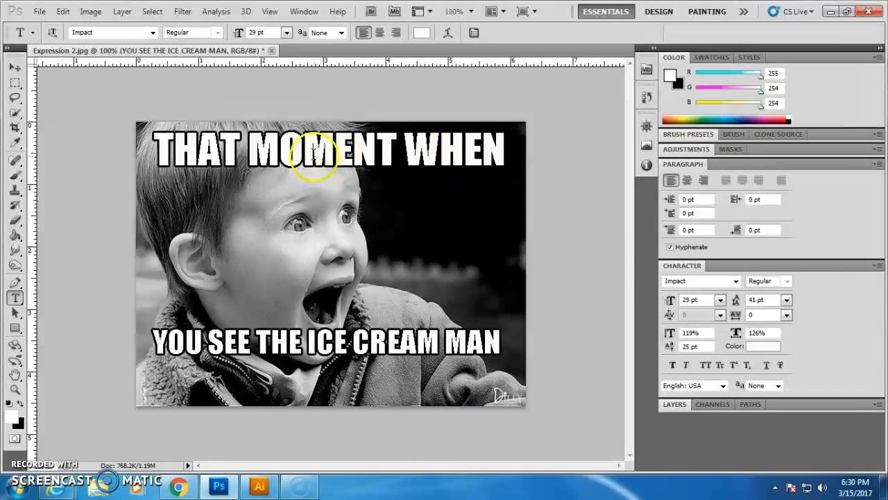
Switch to Illustrator, start opening a file, and navigate up to the Home Drive folders.
{"action": "left_click", "coordinate": [261, 486]}
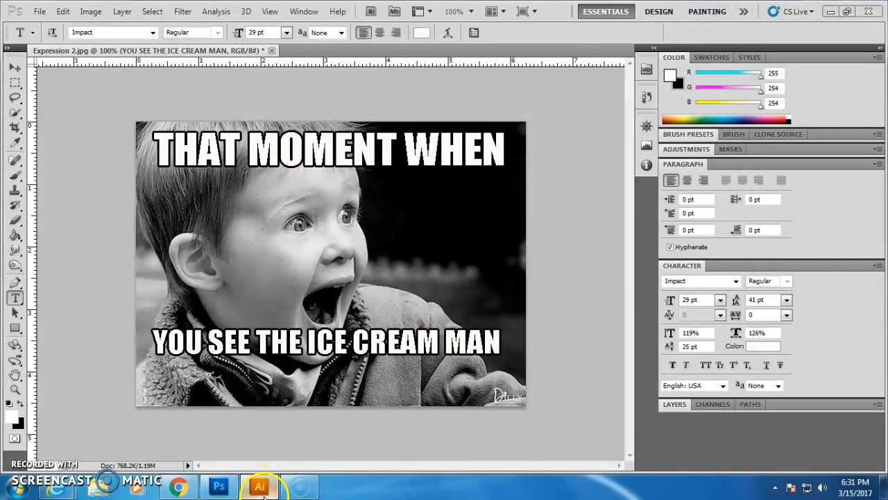
{"action": "left_click", "coordinate": [36, 18]}
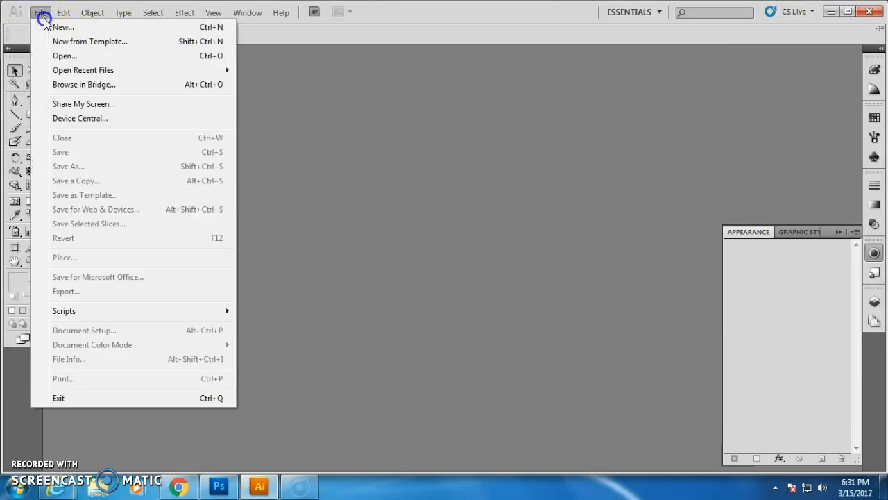
{"action": "left_click", "coordinate": [41, 57]}
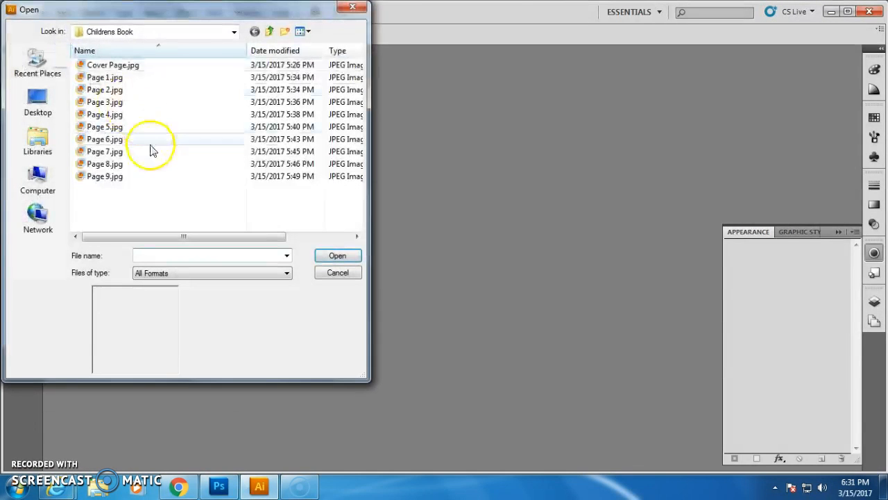
{"action": "left_click", "coordinate": [270, 33]}
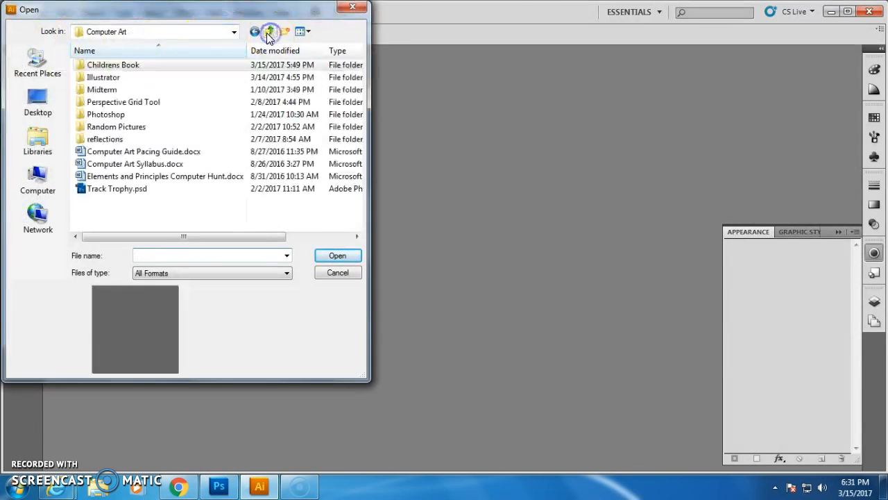
{"action": "left_click", "coordinate": [269, 33]}
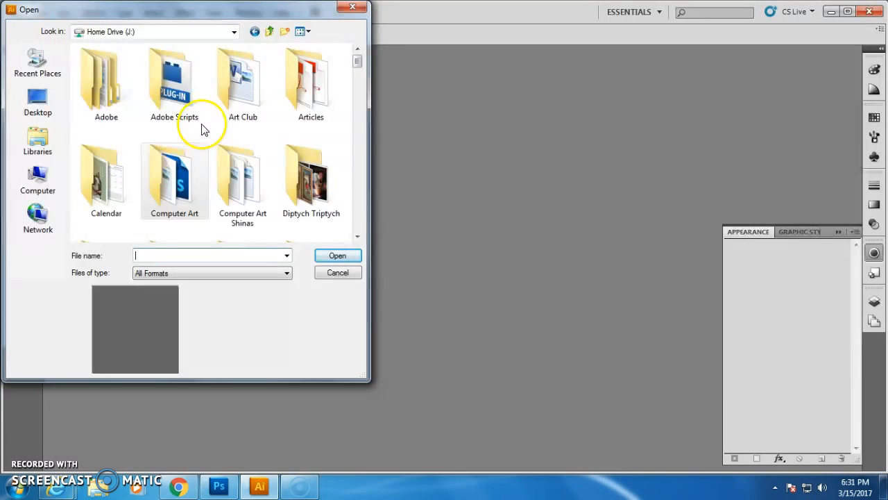
{"action": "left_click", "coordinate": [357, 236]}
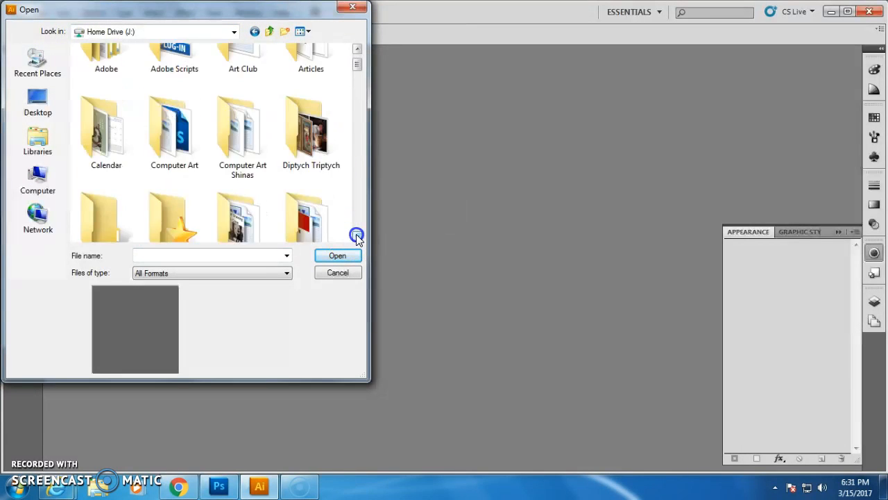
{"action": "left_click", "coordinate": [357, 236]}
{"action": "left_click", "coordinate": [358, 236]}
{"action": "left_click", "coordinate": [358, 236]}
{"action": "left_click", "coordinate": [358, 236]}
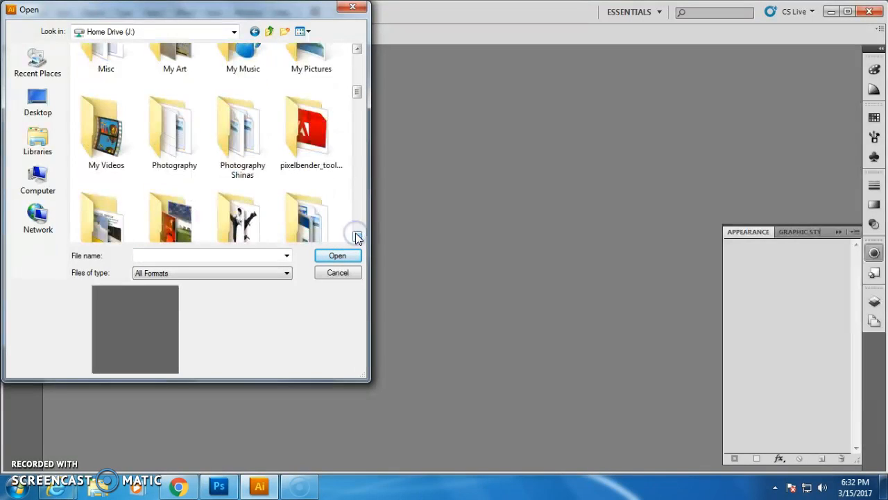
Open Expression 2.jpg from the Photography > Portrait Photography folder.
{"action": "double_click", "coordinate": [186, 142]}
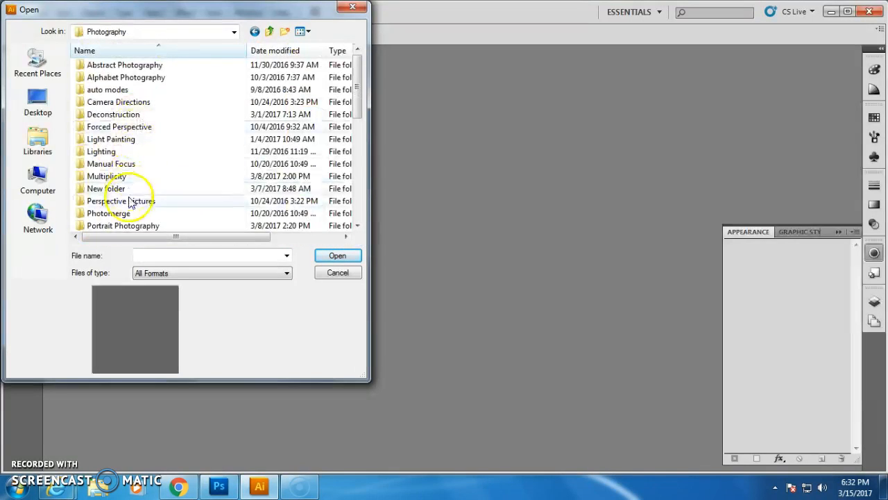
{"action": "double_click", "coordinate": [128, 228]}
{"action": "scroll", "coordinate": [236, 161], "scroll_direction": "down", "scroll_amount": 10}
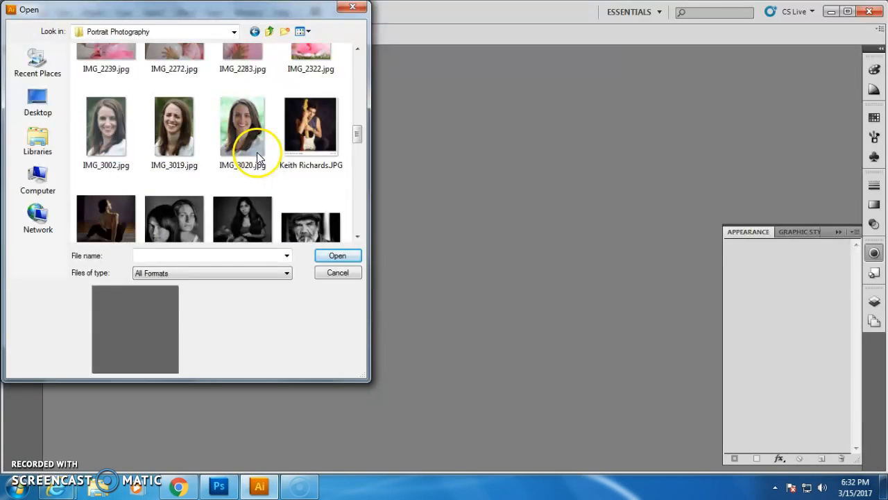
{"action": "scroll", "coordinate": [259, 158], "scroll_direction": "down", "scroll_amount": 3}
{"action": "scroll", "coordinate": [259, 158], "scroll_direction": "up", "scroll_amount": 6}
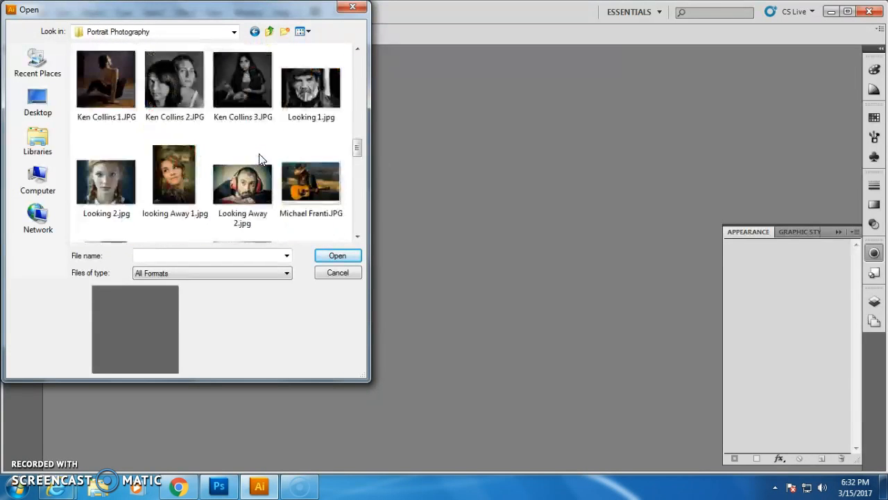
{"action": "scroll", "coordinate": [259, 156], "scroll_direction": "up", "scroll_amount": 5}
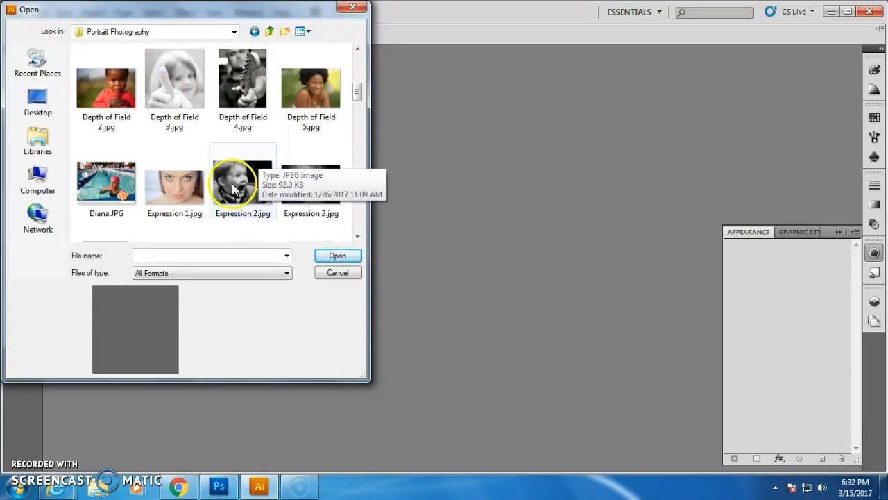
{"action": "double_click", "coordinate": [242, 178]}
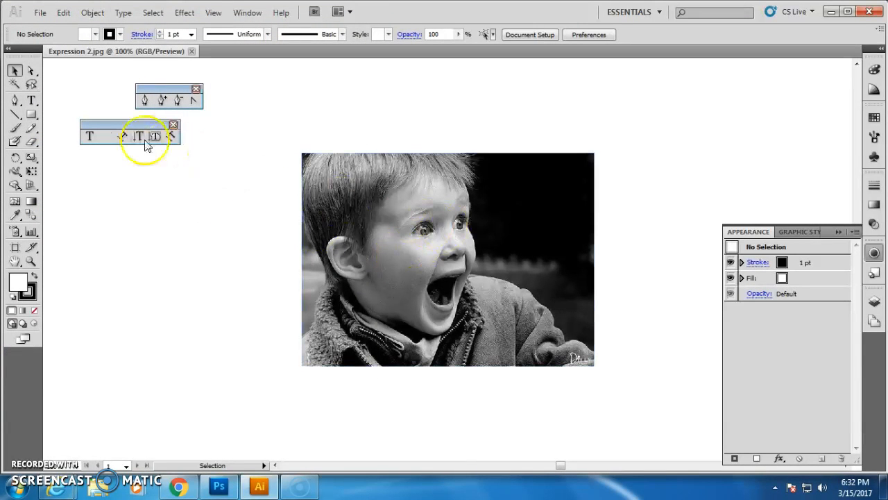
Add the text "THAT MOMENT WHEN" at the photo's top-left and set its font to Impact.
{"action": "left_click", "coordinate": [31, 100]}
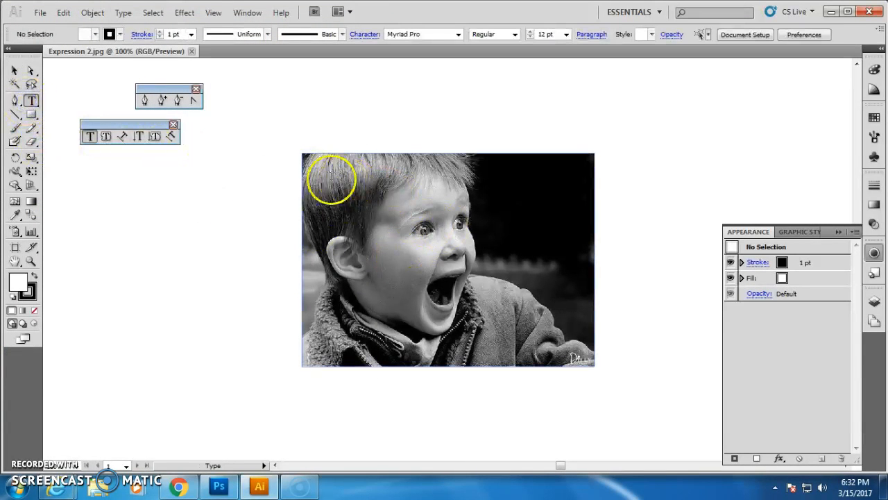
{"action": "left_click", "coordinate": [327, 180]}
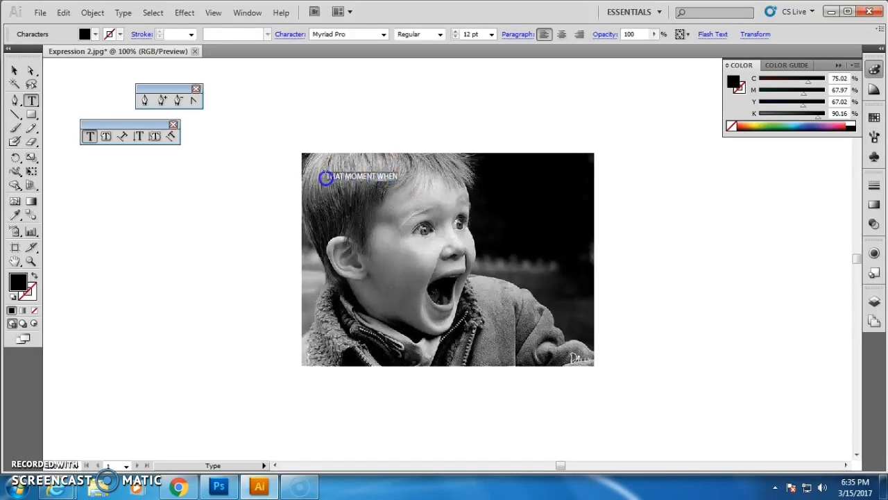
{"action": "left_click", "coordinate": [383, 35]}
{"action": "scroll", "coordinate": [357, 97], "scroll_direction": "up", "scroll_amount": 10}
{"action": "scroll", "coordinate": [358, 97], "scroll_direction": "up", "scroll_amount": 15}
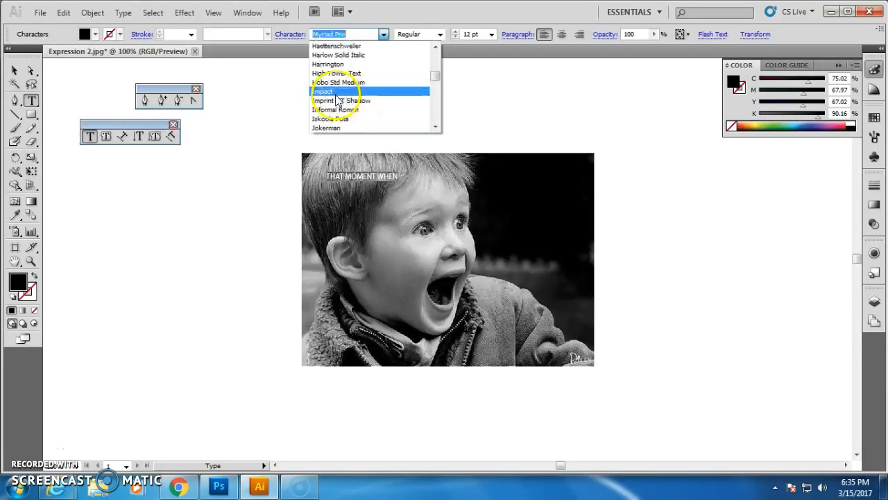
{"action": "left_click", "coordinate": [336, 92]}
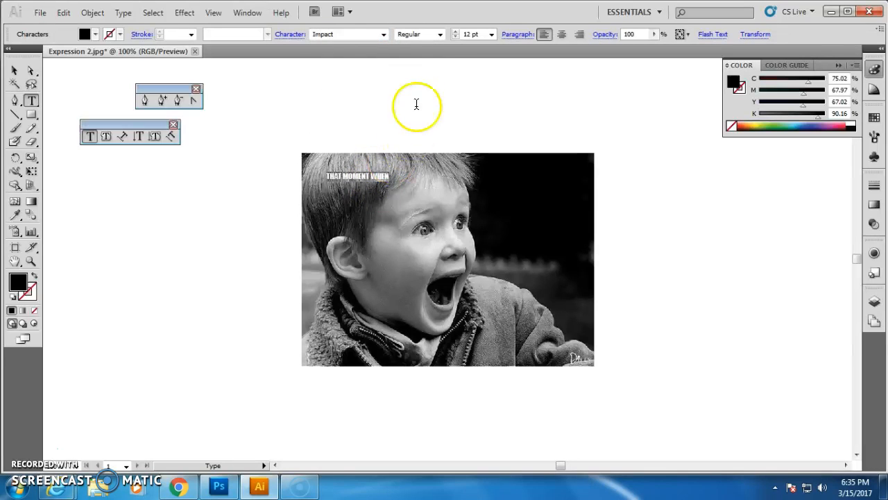
Set the top caption's fill colour to near white (F9F7F7).
{"action": "double_click", "coordinate": [15, 283]}
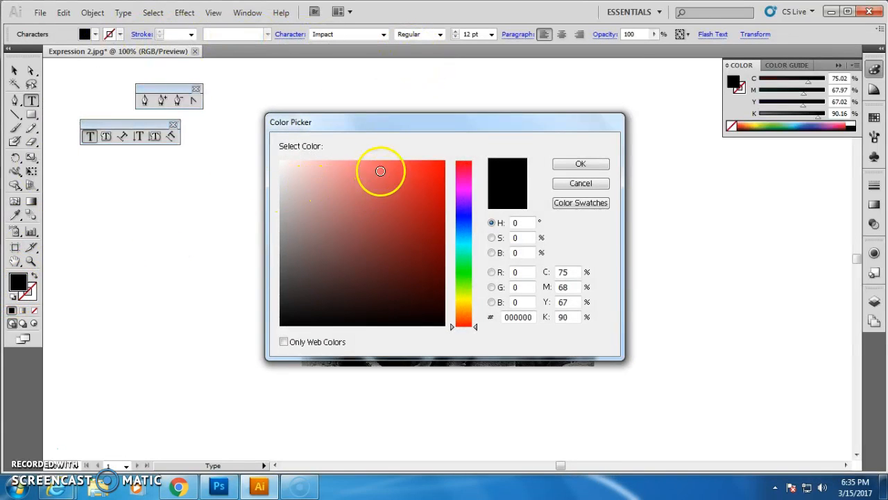
{"action": "left_click", "coordinate": [281, 164]}
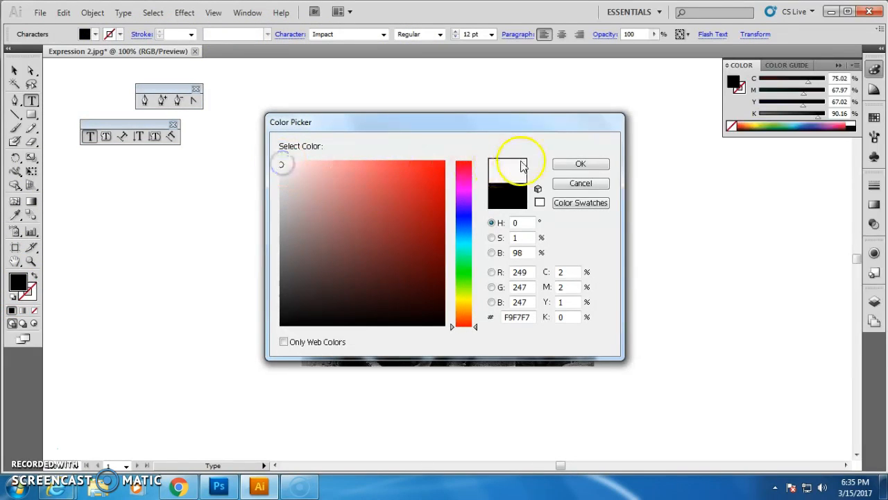
{"action": "left_click", "coordinate": [580, 164]}
Give the top caption a black 1 pt stroke.
{"action": "left_click", "coordinate": [120, 35]}
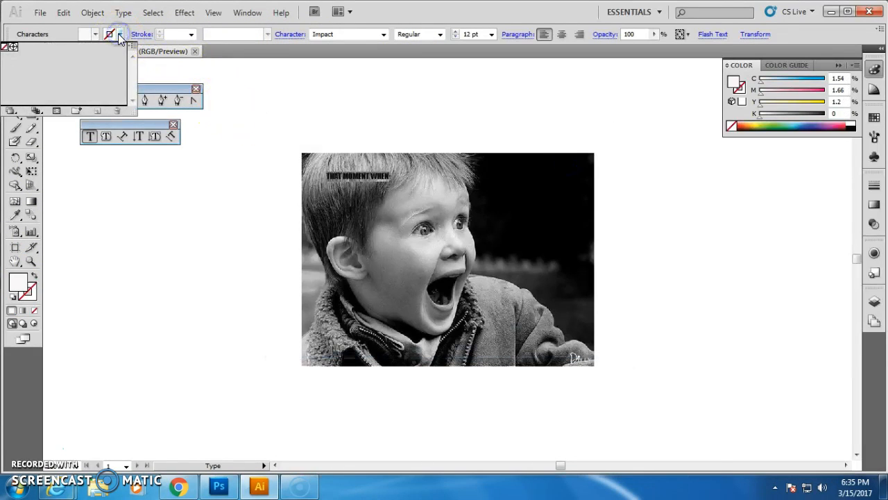
{"action": "left_click", "coordinate": [119, 36]}
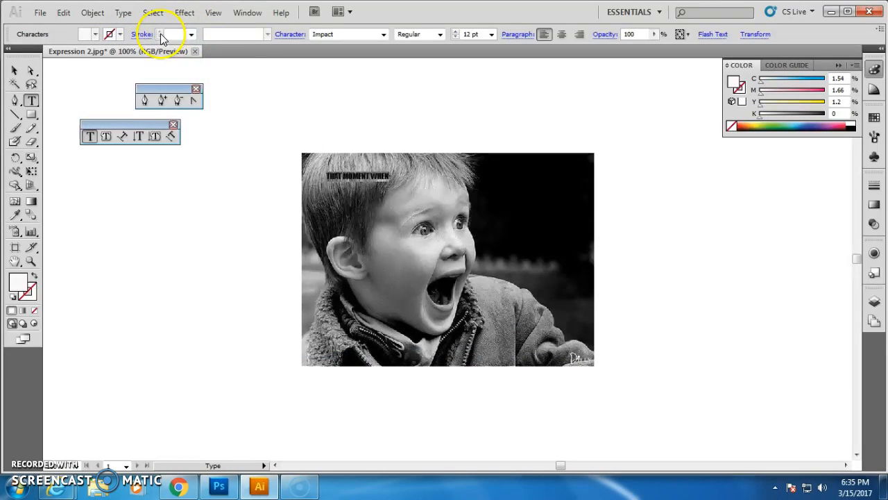
{"action": "left_click", "coordinate": [192, 37]}
{"action": "left_click", "coordinate": [180, 71]}
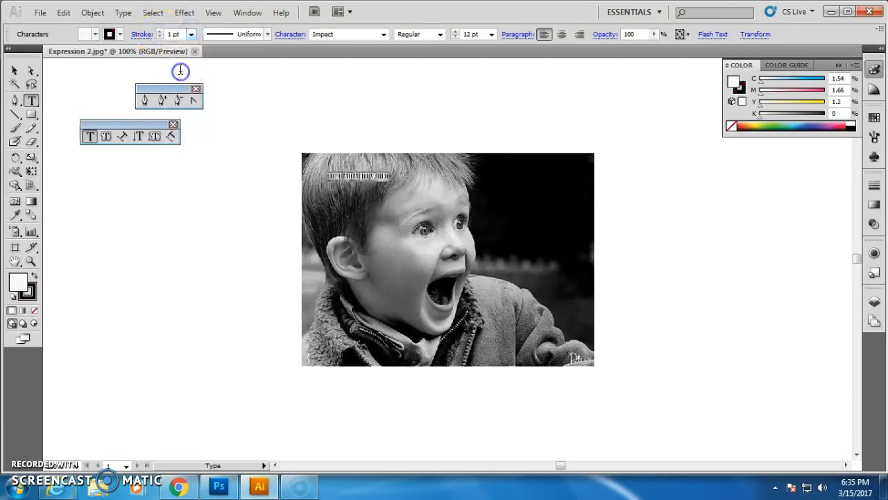
{"action": "left_click", "coordinate": [120, 35]}
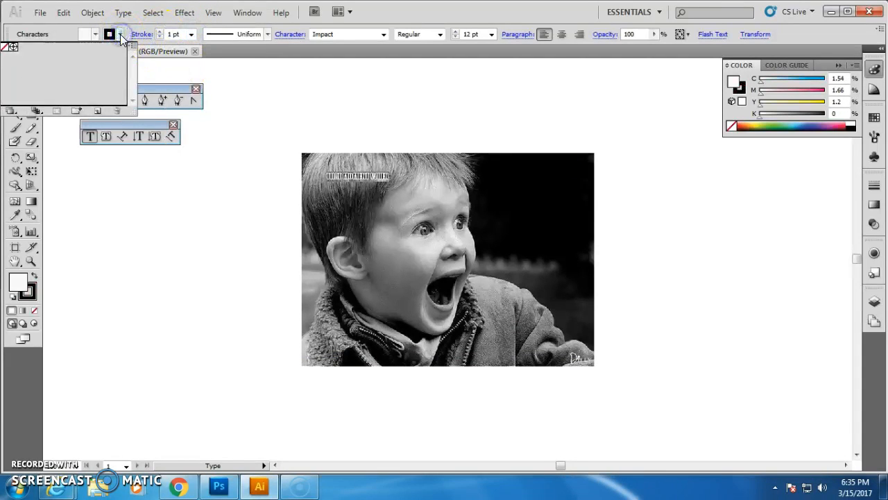
{"action": "left_click", "coordinate": [120, 35]}
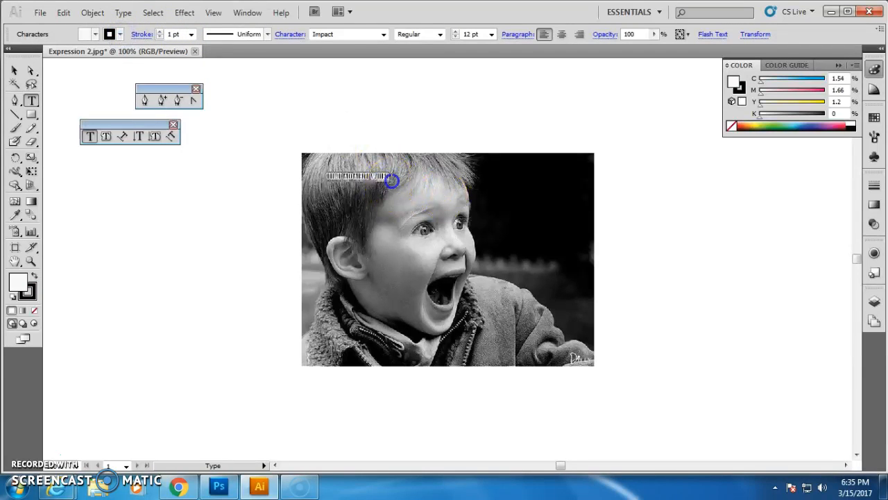
Set the top caption's font size to 60 pt.
{"action": "left_click", "coordinate": [308, 176]}
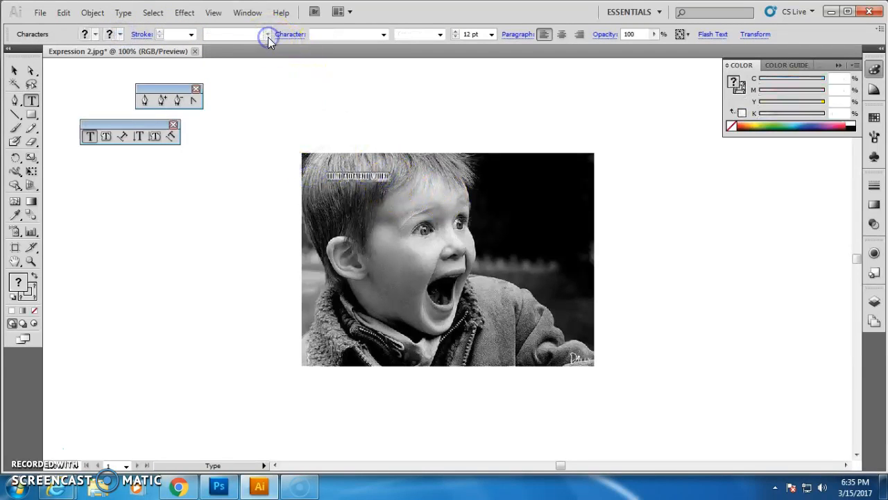
{"action": "left_click", "coordinate": [490, 36]}
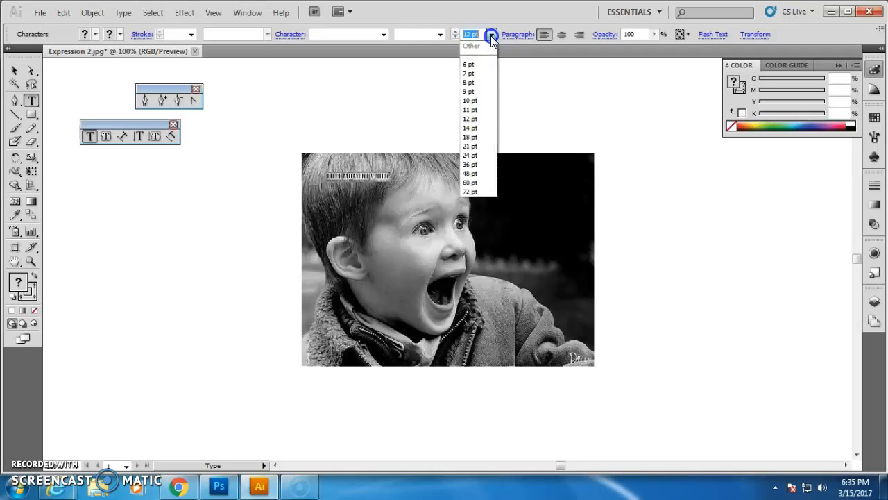
{"action": "left_click", "coordinate": [465, 193]}
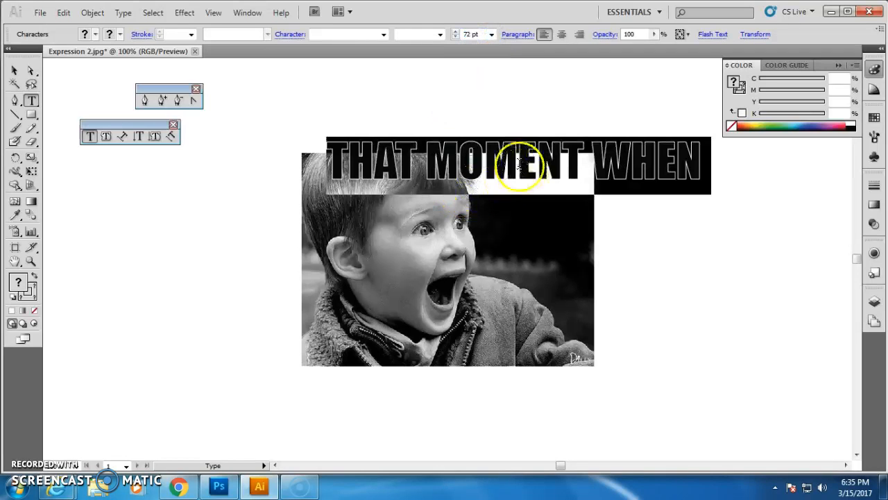
{"action": "left_click", "coordinate": [491, 34]}
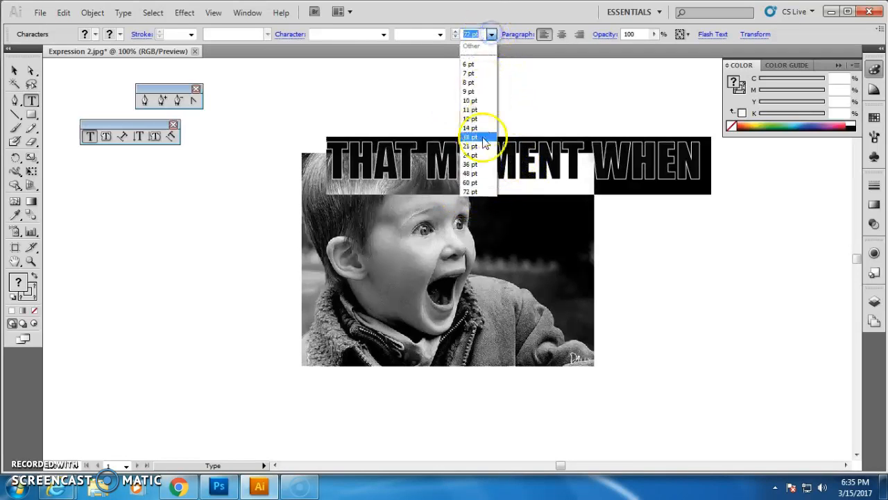
{"action": "left_click", "coordinate": [479, 175]}
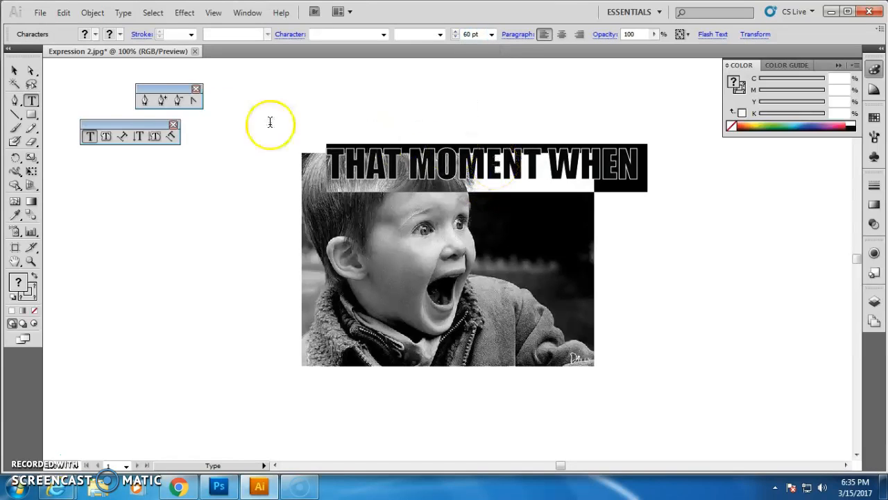
Move the top caption to the photo's top edge and fit its width to the photo.
{"action": "left_click", "coordinate": [15, 70]}
{"action": "mouse_move", "coordinate": [407, 163]}
{"action": "left_mouse_down"}
{"action": "mouse_move", "coordinate": [391, 175]}
{"action": "mouse_move", "coordinate": [408, 175]}
{"action": "left_mouse_up"}
{"action": "left_click_drag", "start_coordinate": [623, 180], "coordinate": [597, 179]}
{"action": "left_click", "coordinate": [340, 168]}
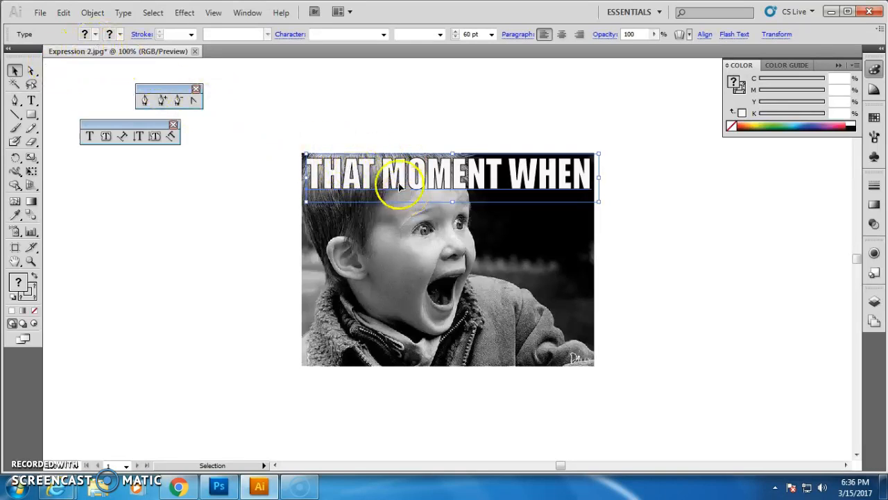
Set the top caption's stroke weight to 2 pt.
{"action": "left_click", "coordinate": [260, 194]}
{"action": "left_click", "coordinate": [309, 177]}
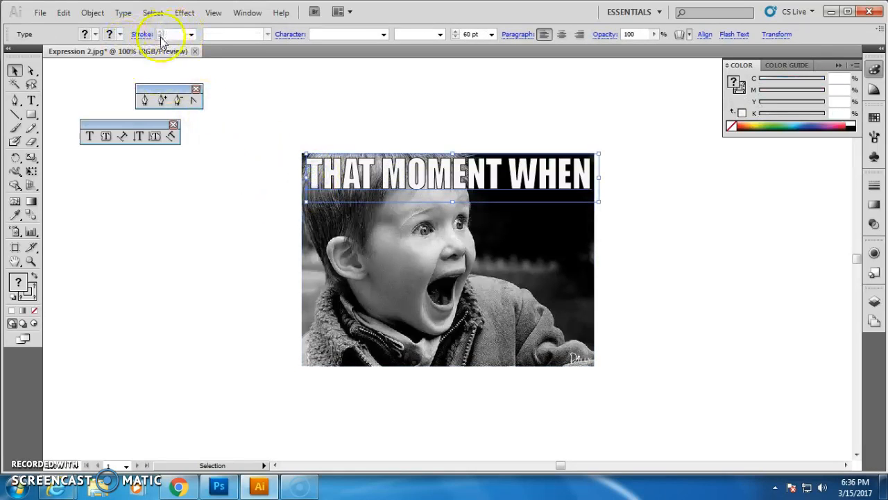
{"action": "left_click", "coordinate": [192, 35]}
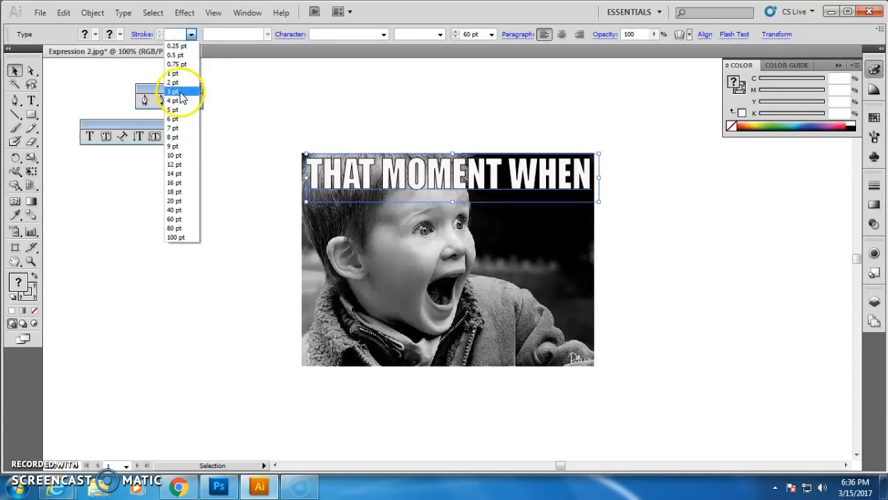
{"action": "left_click", "coordinate": [182, 99]}
{"action": "left_click", "coordinate": [191, 35]}
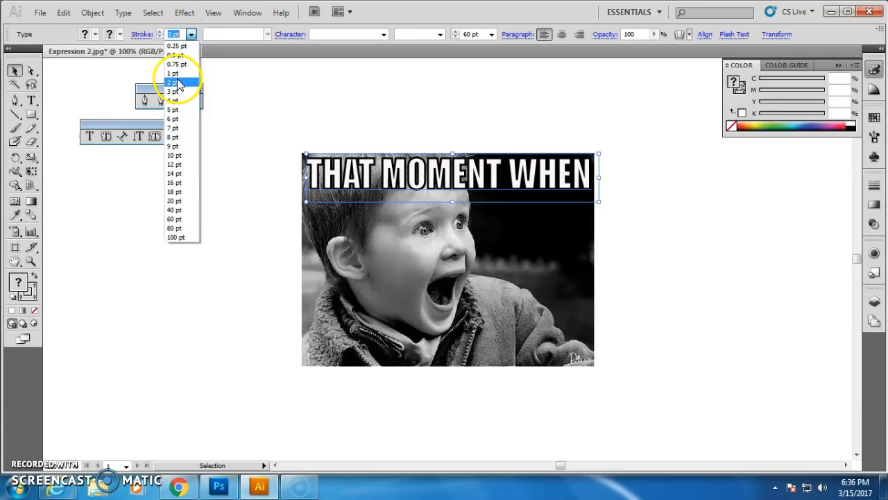
{"action": "left_click", "coordinate": [178, 83]}
{"action": "left_click", "coordinate": [255, 187]}
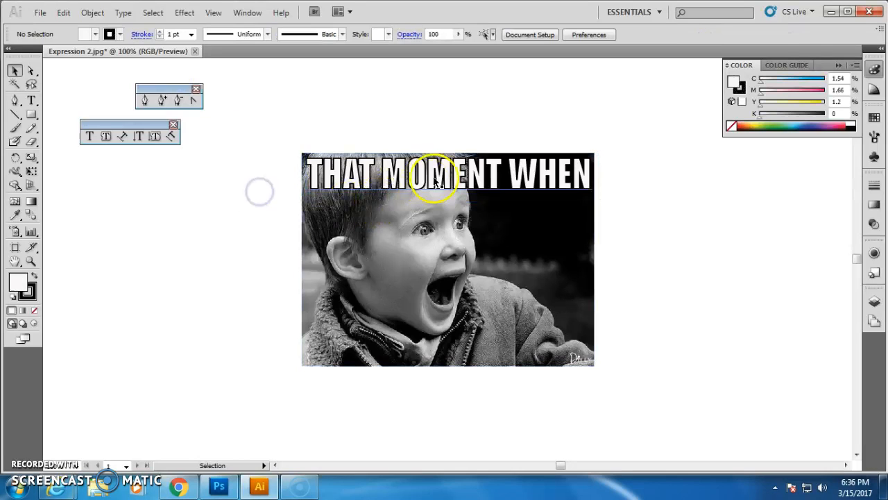
Add the text "YOU SEE THE ICE CREAM MAN" near the photo's bottom-left corner.
{"action": "left_click", "coordinate": [31, 101]}
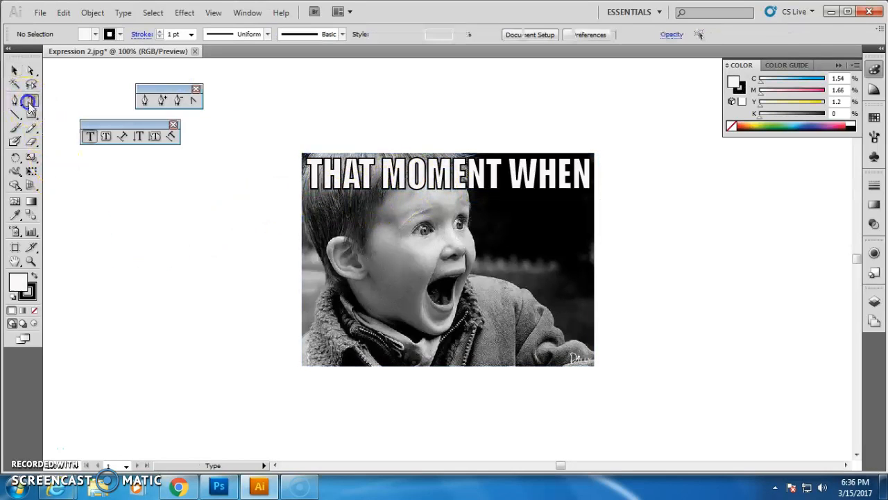
{"action": "left_click", "coordinate": [312, 344]}
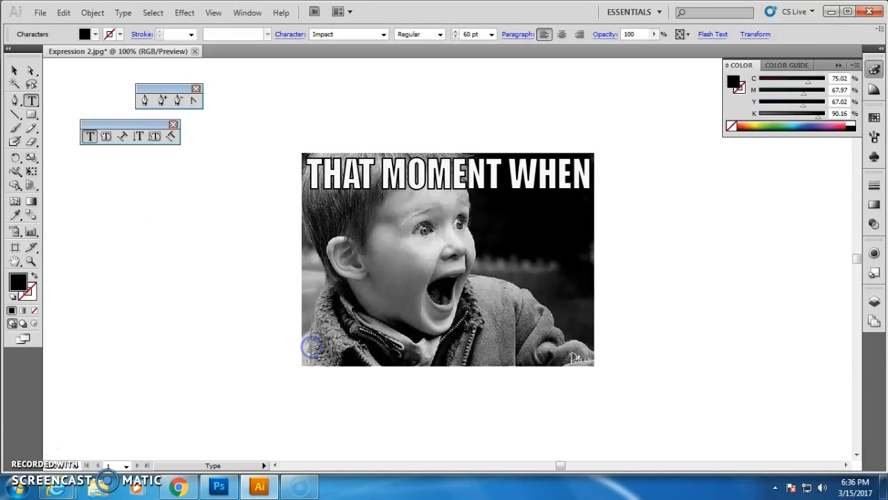
{"action": "type", "text": "W"}
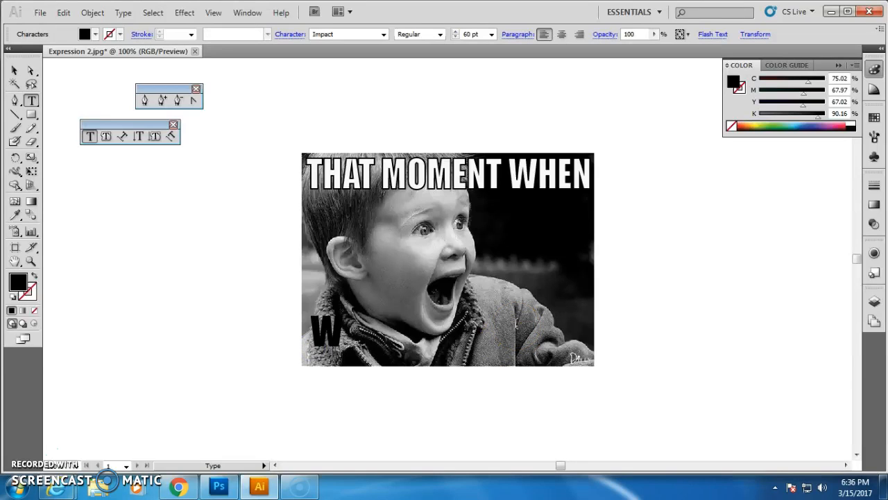
{"action": "type", "text": "YOU"}
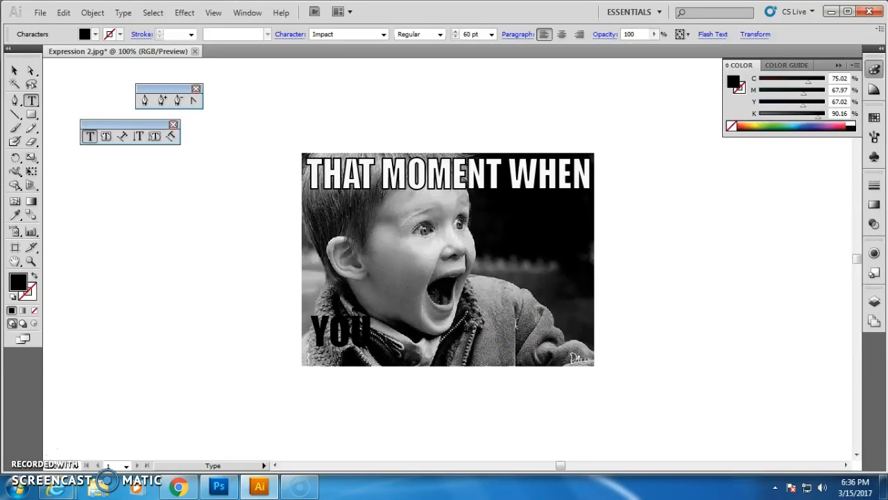
{"action": "type", "text": " SEE THE"}
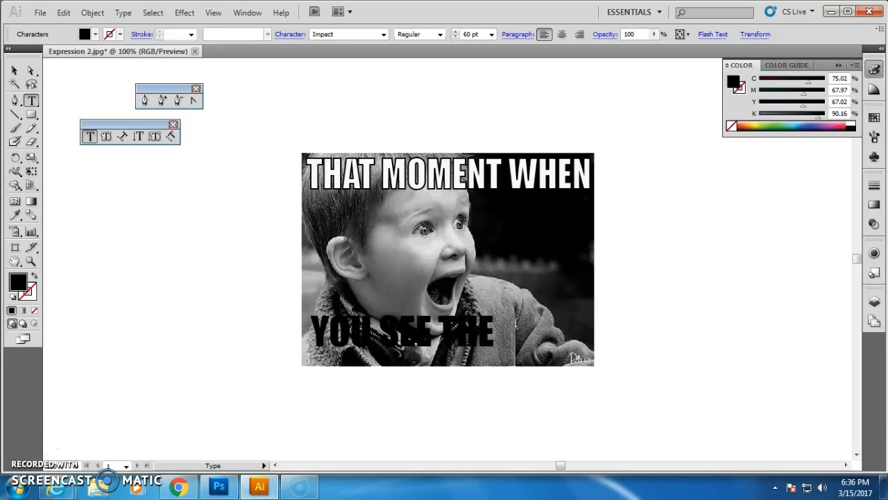
{"action": "type", "text": " ICE C"}
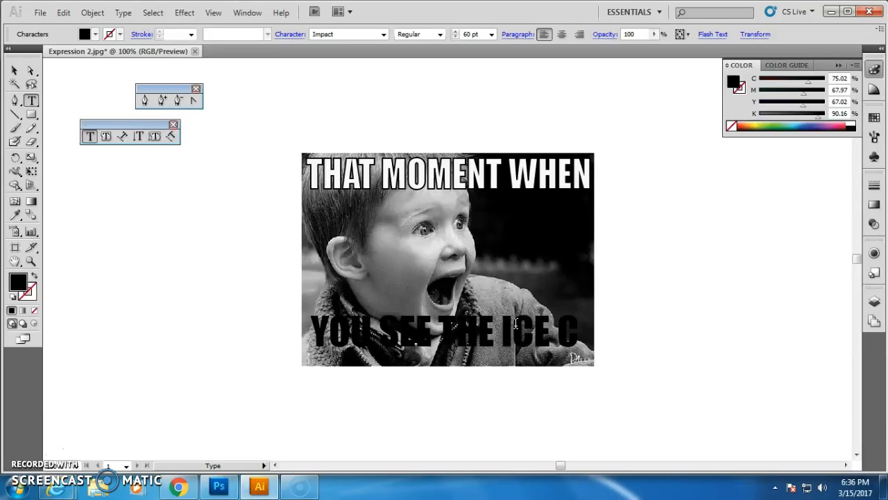
{"action": "type", "text": "REAM"}
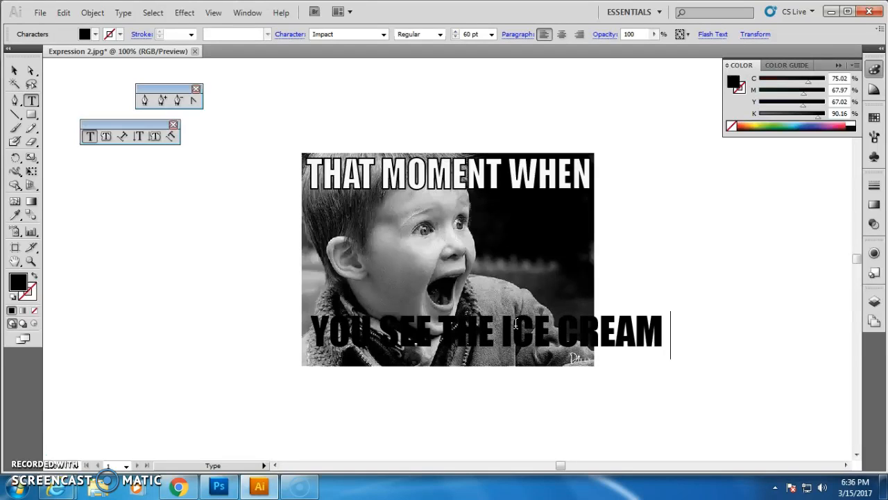
{"action": "type", "text": " MAN"}
Resize the bottom caption so it fits within the photo's width.
{"action": "left_click", "coordinate": [15, 71]}
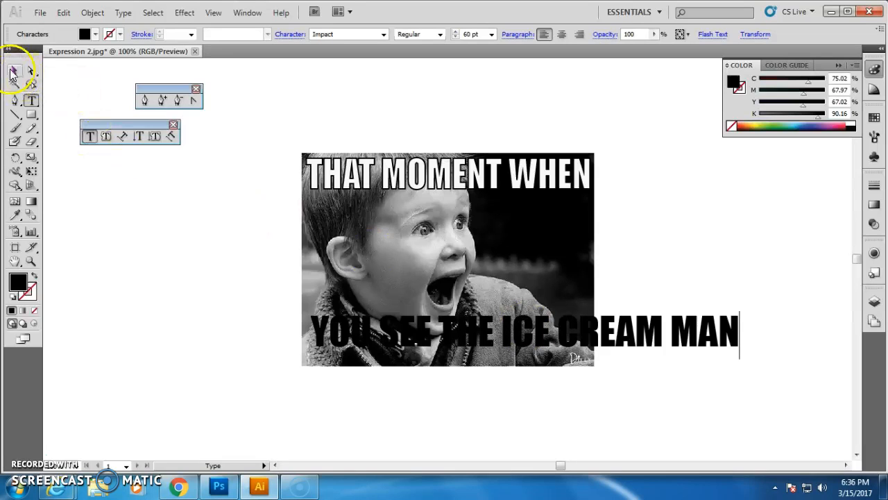
{"action": "left_click_drag", "start_coordinate": [739, 335], "coordinate": [588, 336]}
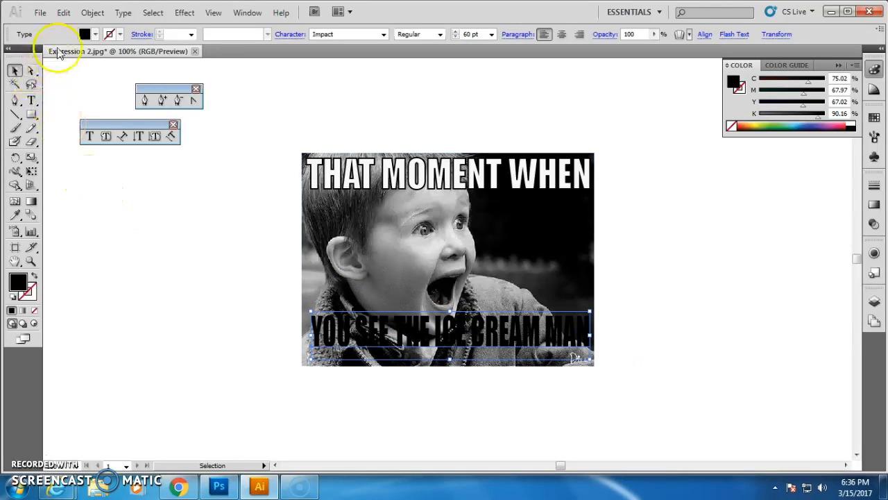
Set the bottom caption's fill colour to white (FCFCFC).
{"action": "left_click", "coordinate": [83, 35]}
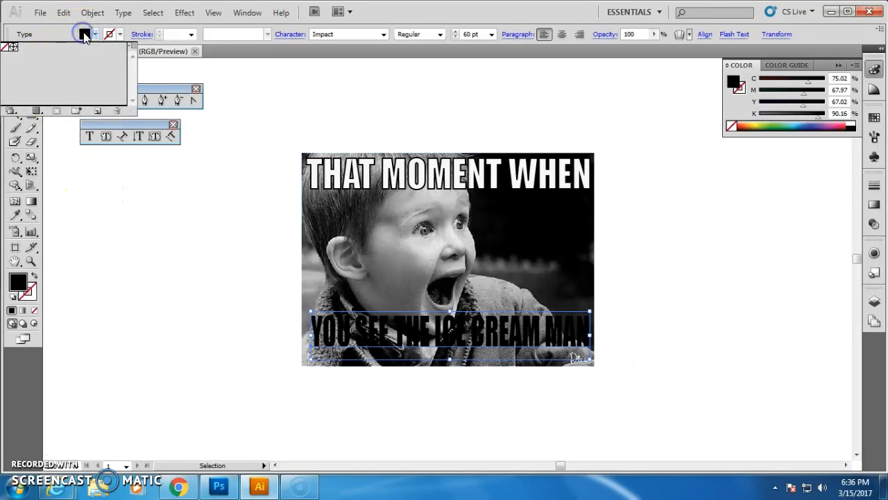
{"action": "left_click", "coordinate": [16, 282]}
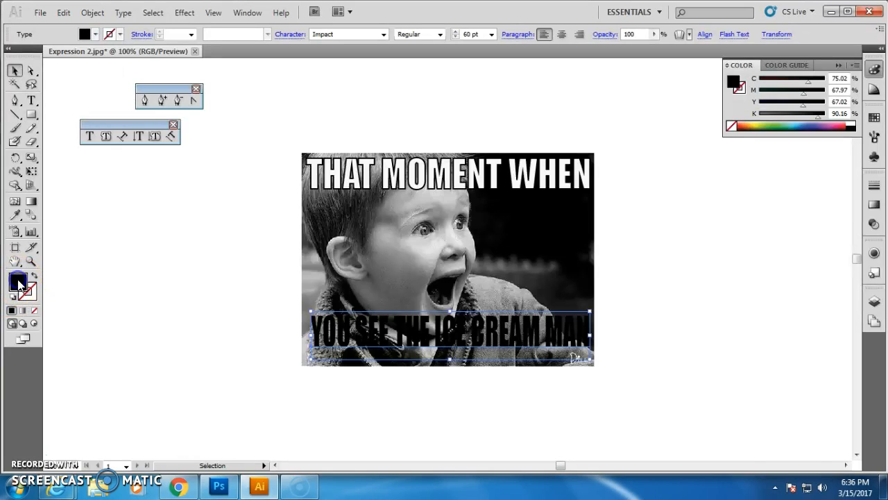
{"action": "double_click", "coordinate": [19, 283]}
{"action": "left_click", "coordinate": [281, 161]}
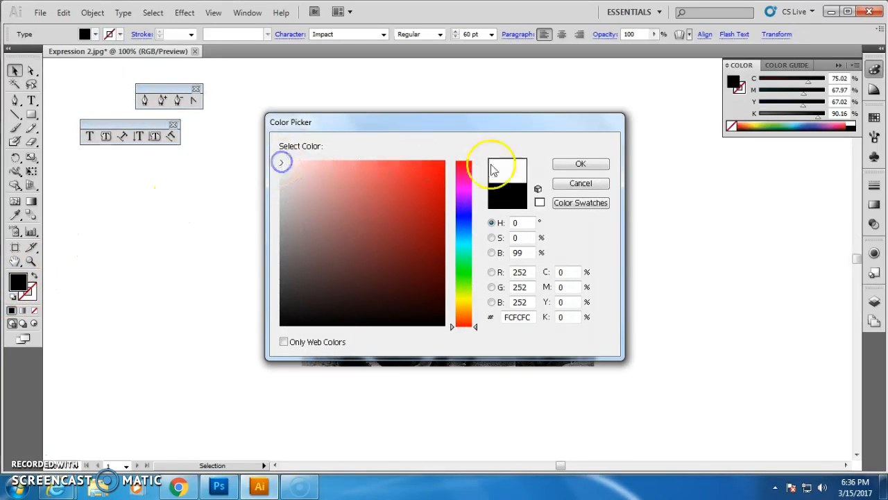
{"action": "left_click", "coordinate": [593, 167]}
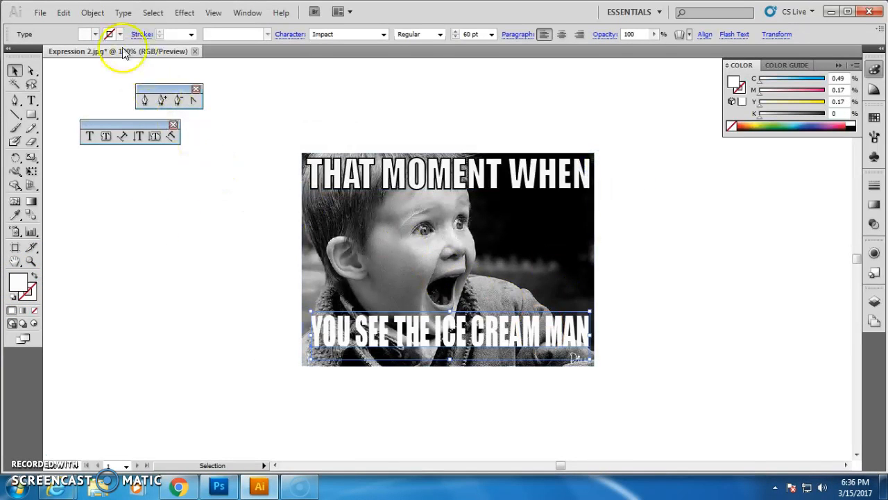
Give the bottom caption a 2 pt stroke and nudge it into place along the bottom edge.
{"action": "left_click", "coordinate": [191, 34]}
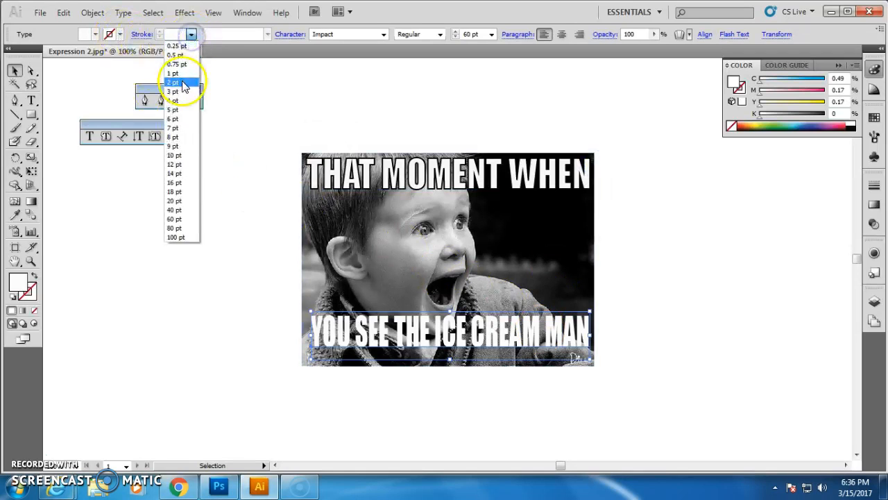
{"action": "left_click", "coordinate": [181, 82]}
{"action": "left_click_drag", "start_coordinate": [436, 332], "coordinate": [432, 333]}
{"action": "left_click", "coordinate": [491, 320]}
{"action": "left_click", "coordinate": [677, 287]}
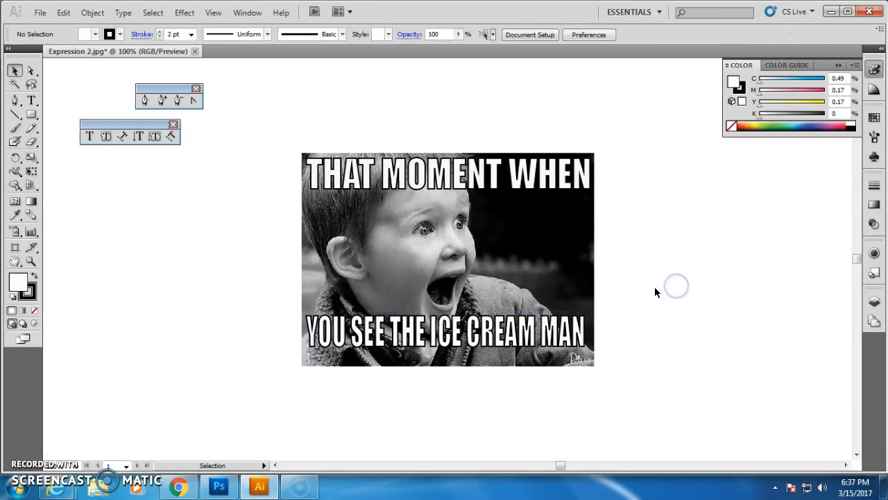
Export the meme as a JPEG named MEME into the Portrait Photography folder.
{"action": "left_click", "coordinate": [40, 13]}
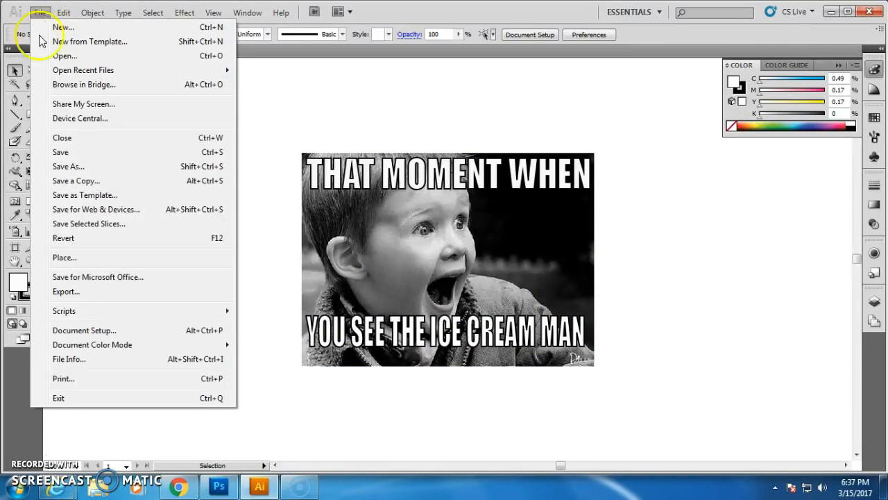
{"action": "left_click", "coordinate": [75, 291]}
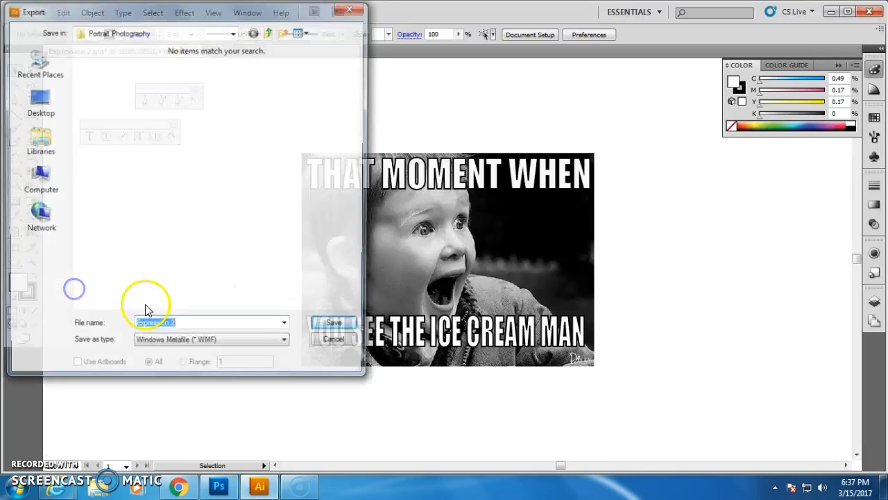
{"action": "left_click", "coordinate": [205, 345]}
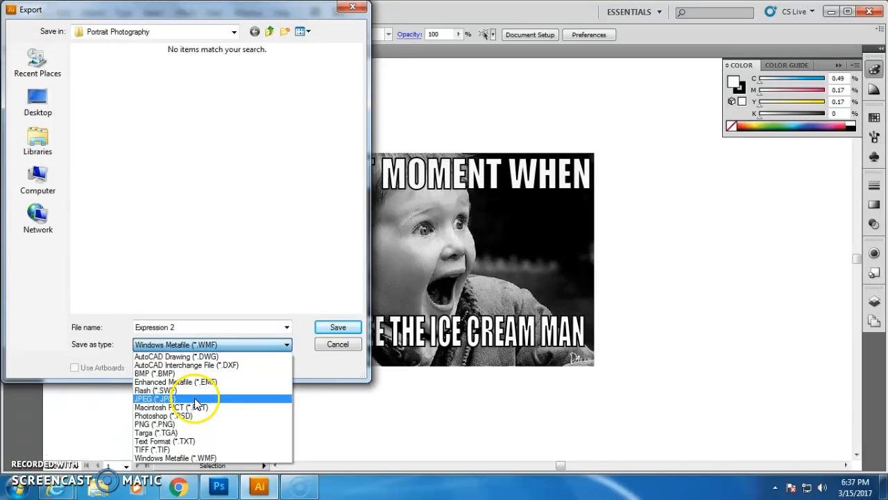
{"action": "left_click", "coordinate": [195, 399]}
{"action": "left_click_drag", "start_coordinate": [204, 327], "coordinate": [137, 327]}
{"action": "type", "text": "MEME2"}
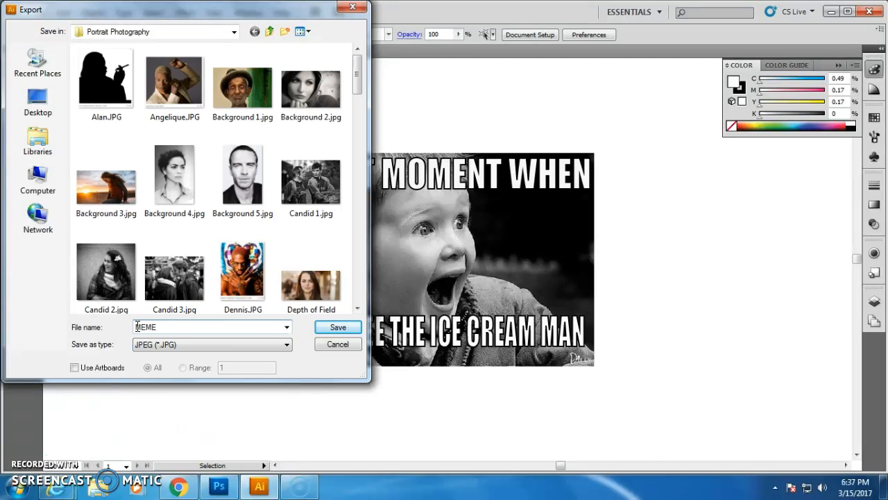